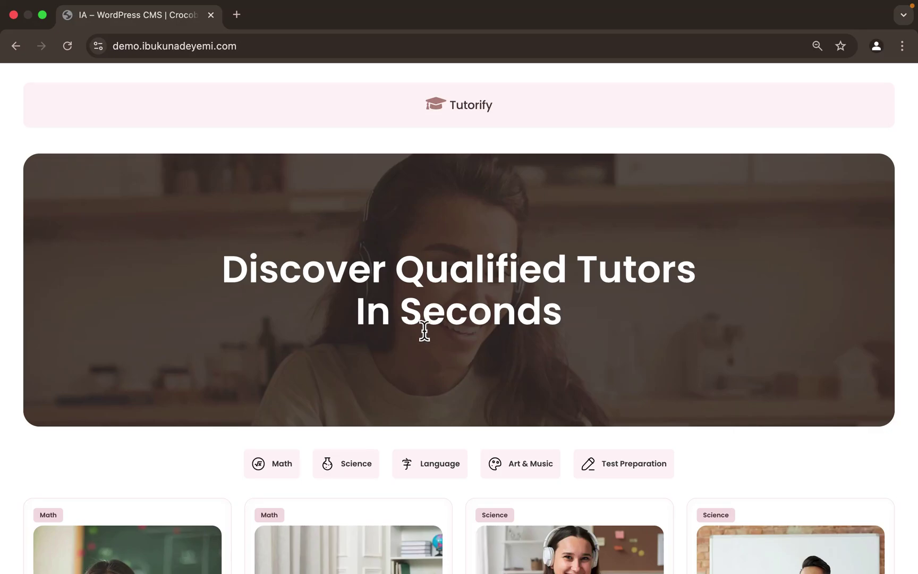
- Filter the tutor cards to Math tutors, then to Science tutors
scroll(424, 331, "down", 5)
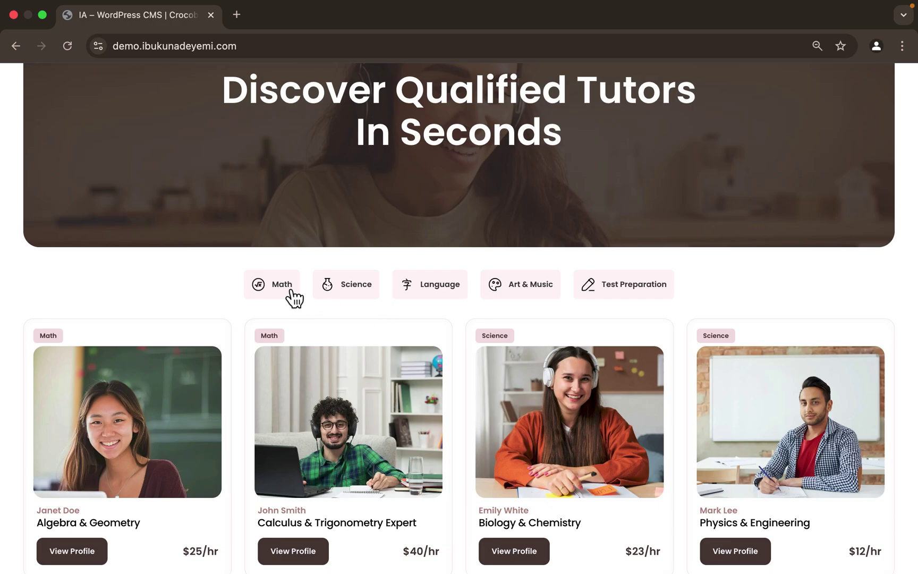
left_click(296, 296)
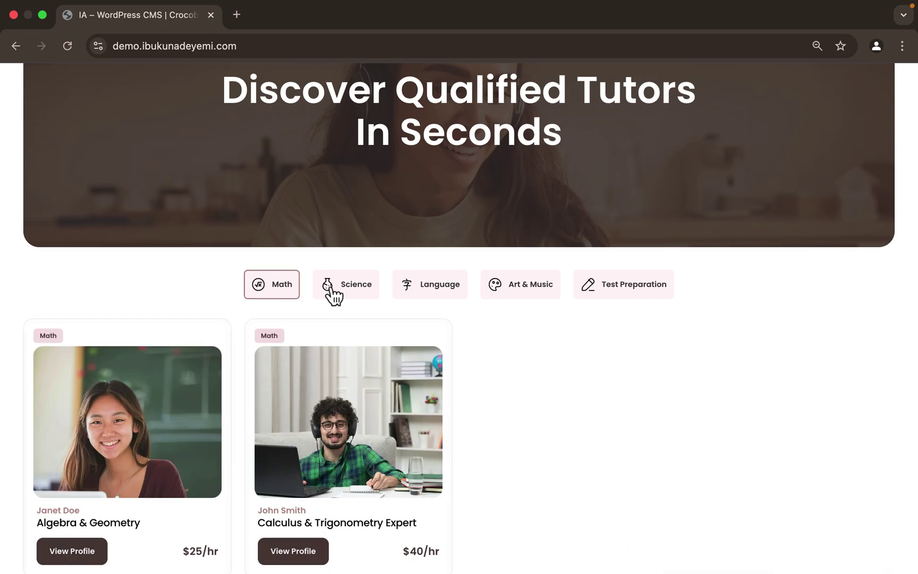
left_click(329, 290)
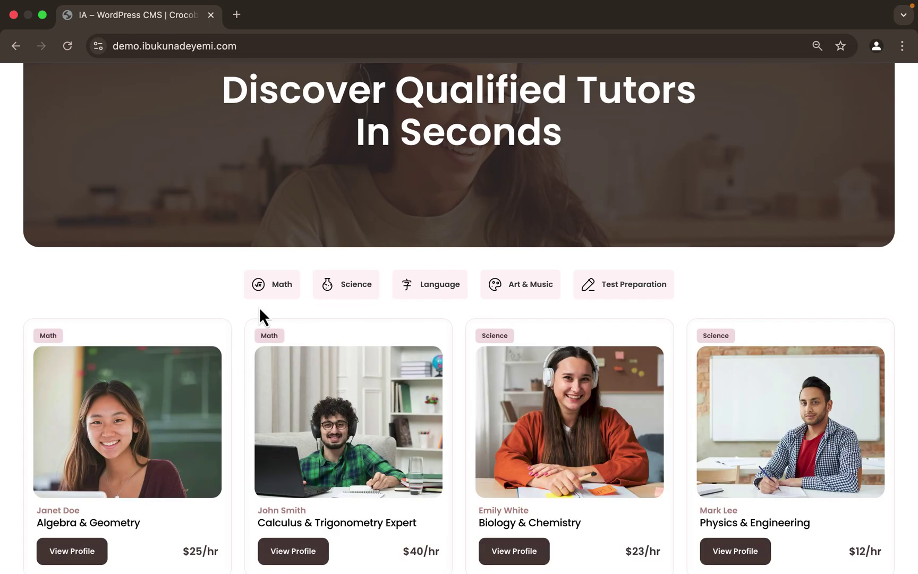
- Open and close the Algebra & Geometry, Calculus & Trigonometry, and Biology & Chemistry tutor profiles
scroll(263, 314, "down", 3)
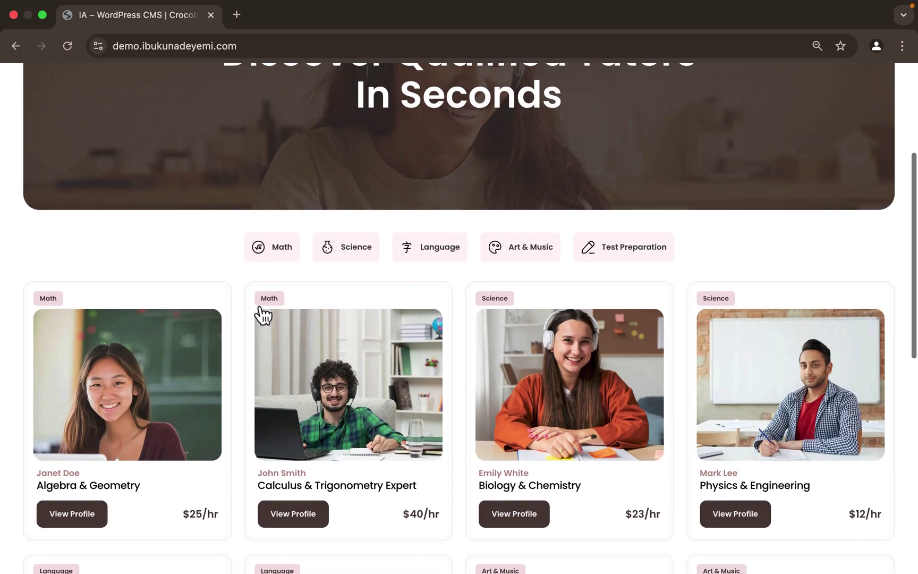
scroll(235, 391, "down", 4)
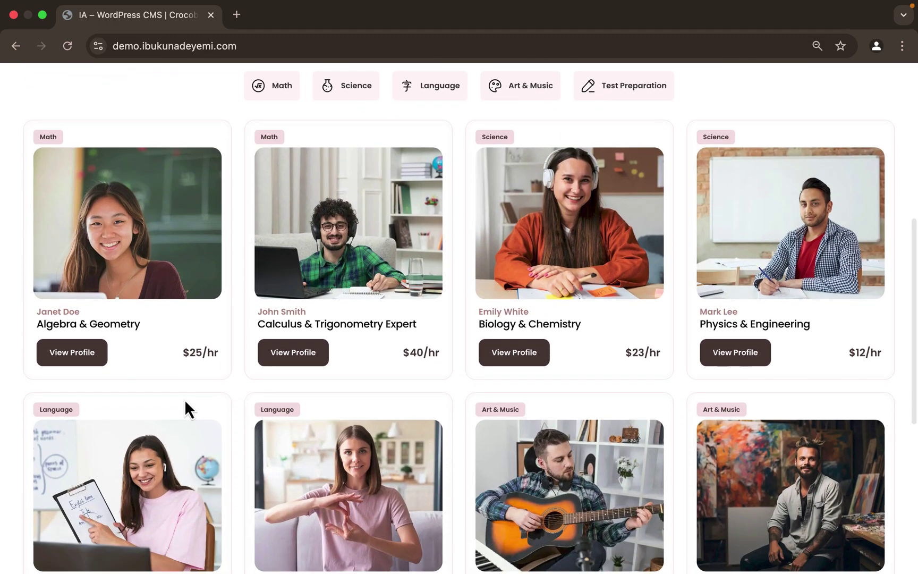
left_click(66, 355)
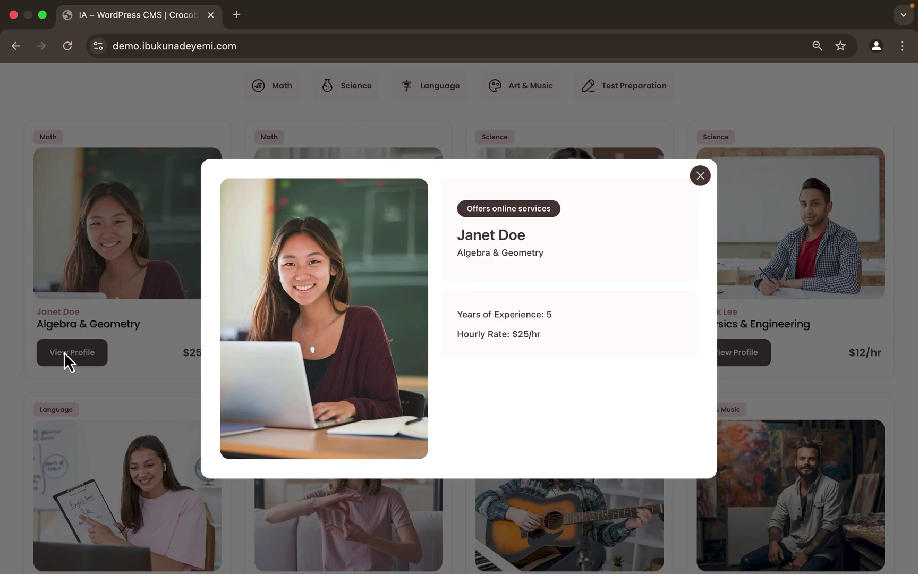
left_click(701, 177)
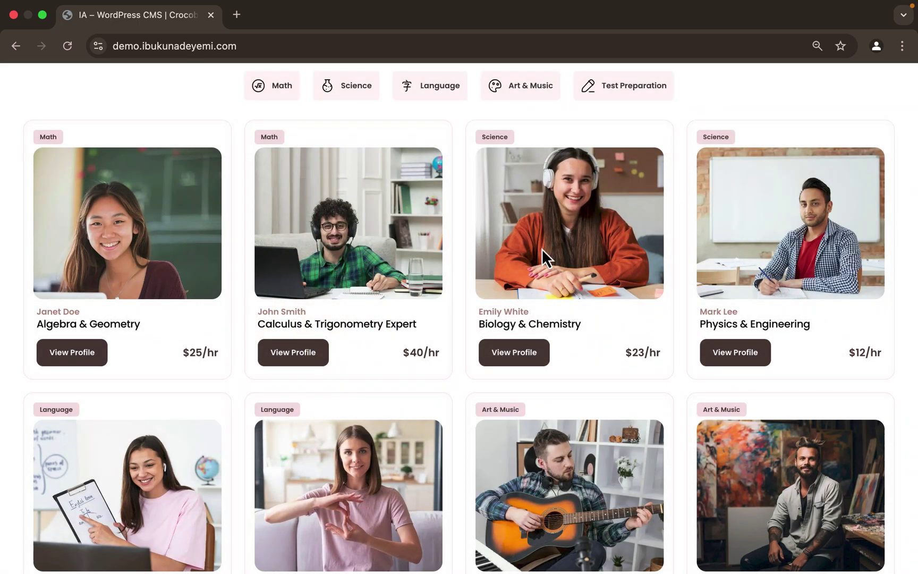
left_click(297, 355)
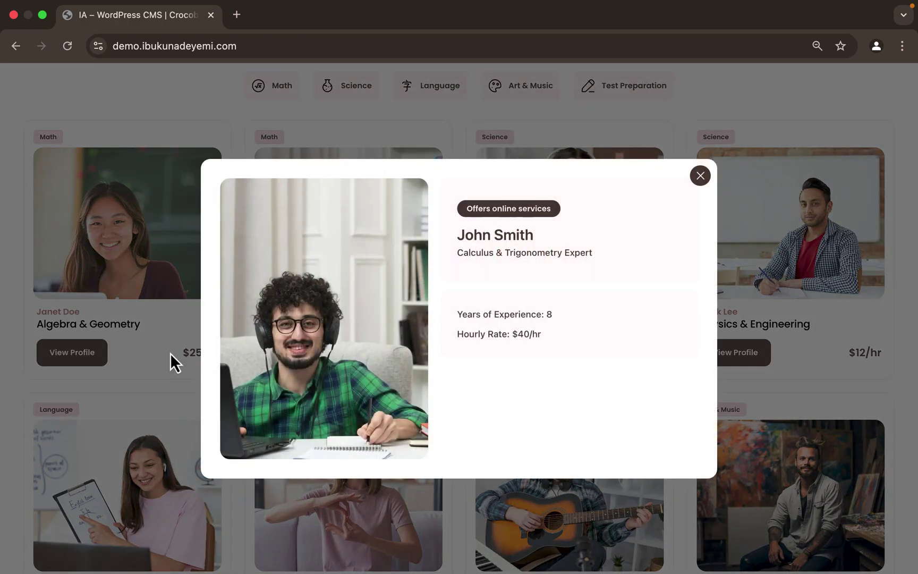
left_click(170, 352)
left_click(503, 366)
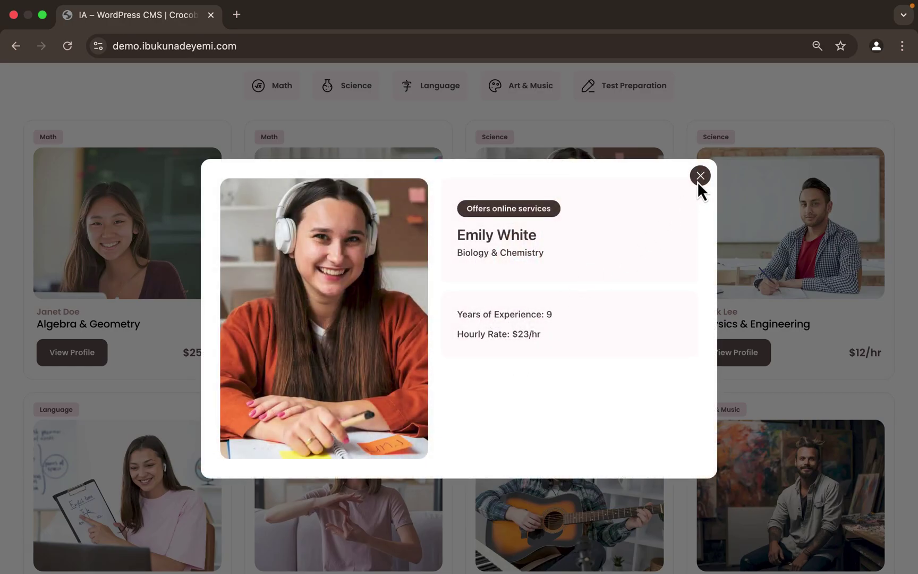
left_click(701, 176)
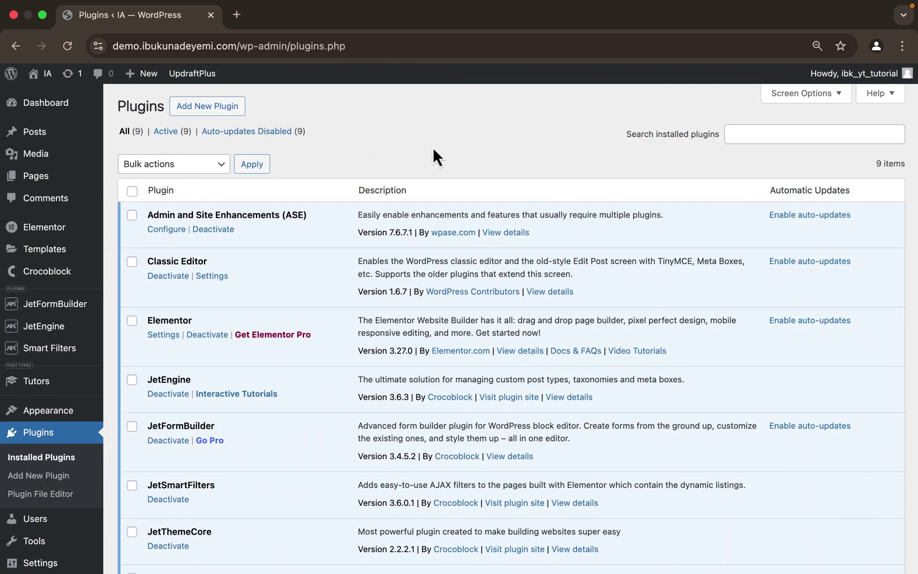
- Scroll through the installed plugins list to see which Crocoblock plugins are present
scroll(433, 147, "down", 1)
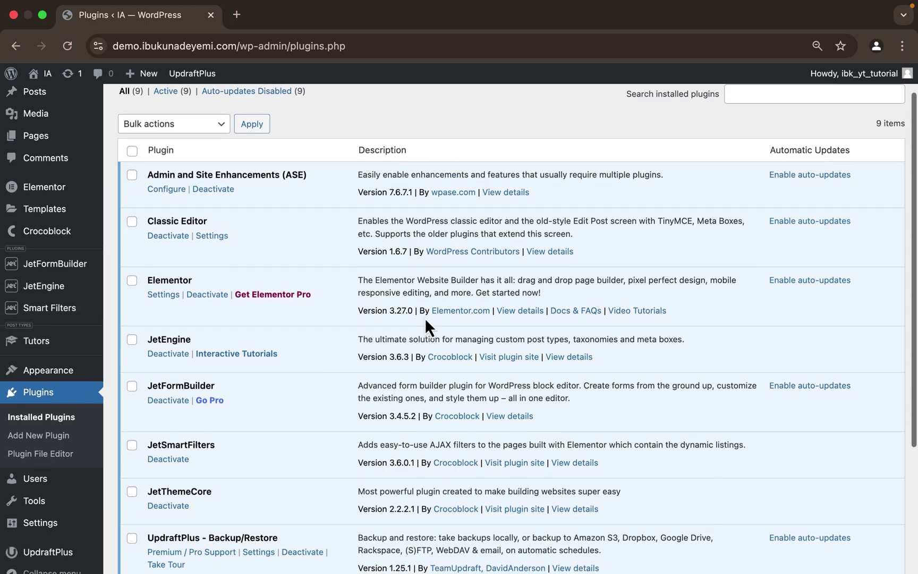
scroll(424, 317, "down", 1)
scroll(425, 317, "down", 1)
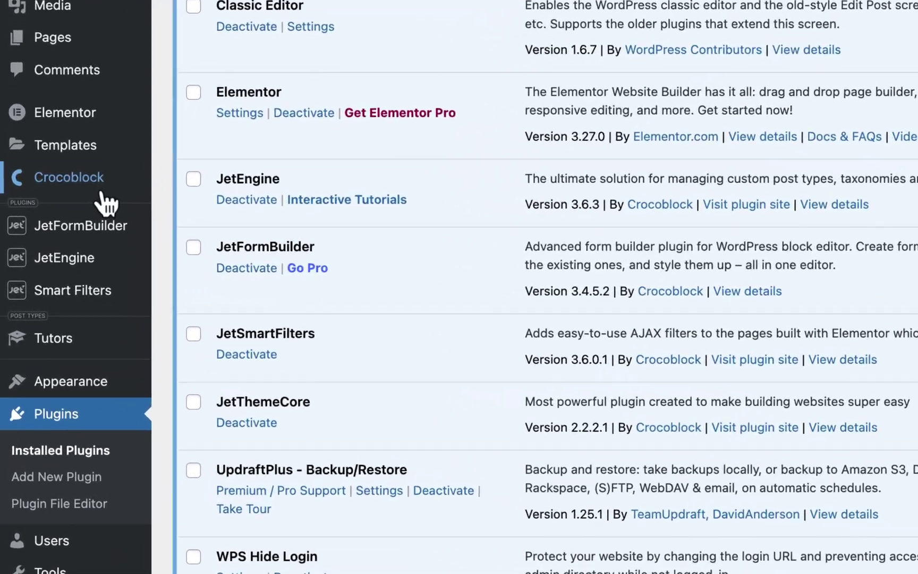
mouse_move(69, 220)
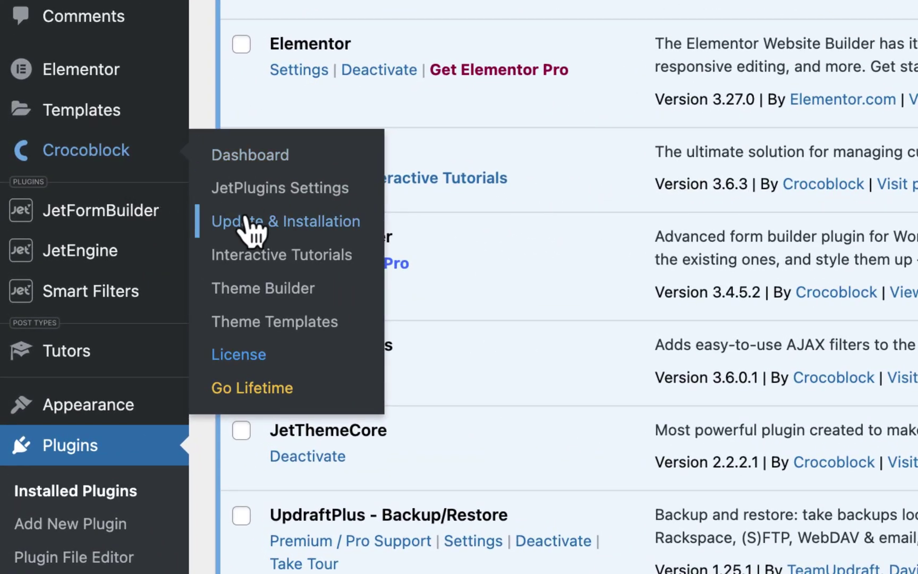
- Install JetPopup from More included JetPlugins on Crocoblock's Update & Installation page
left_click(248, 221)
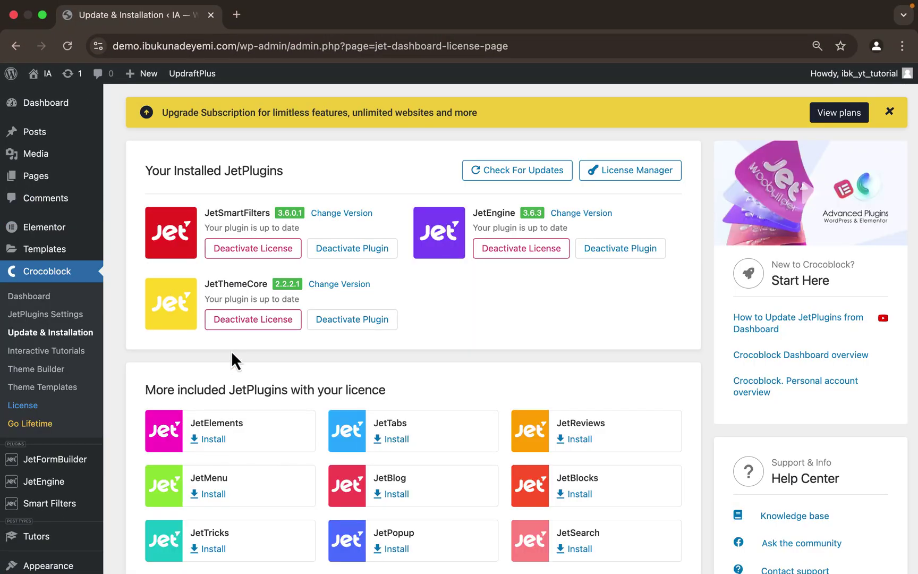
scroll(231, 351, "down", 2)
scroll(231, 350, "down", 5)
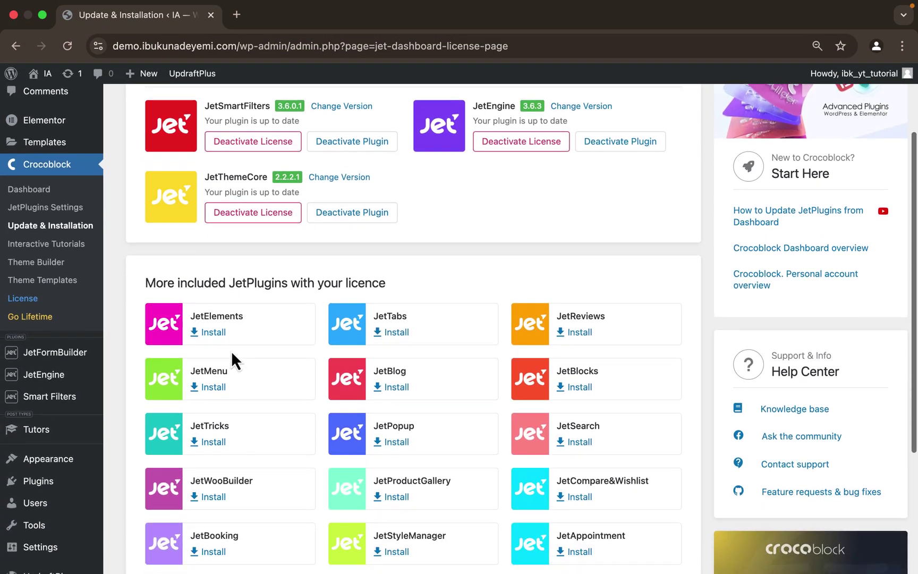
scroll(231, 351, "down", 2)
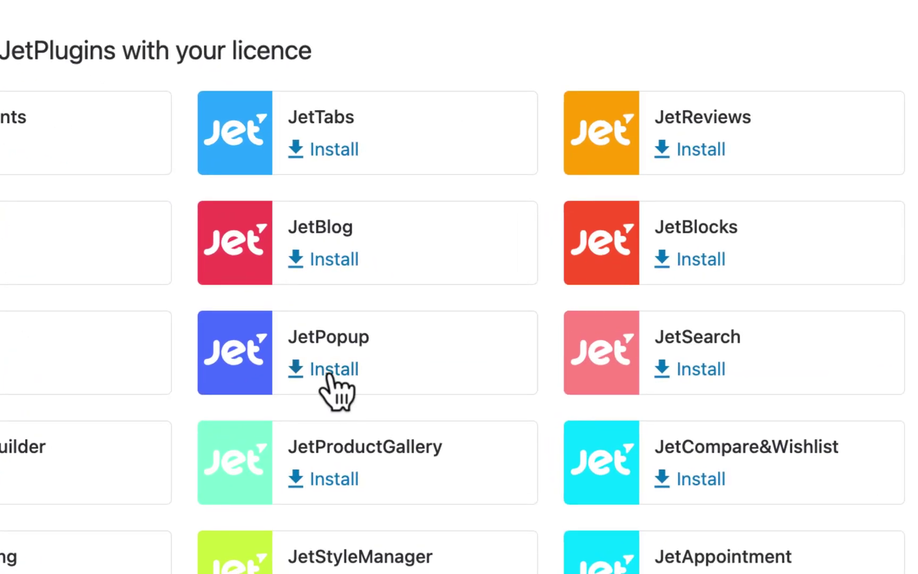
left_click(391, 328)
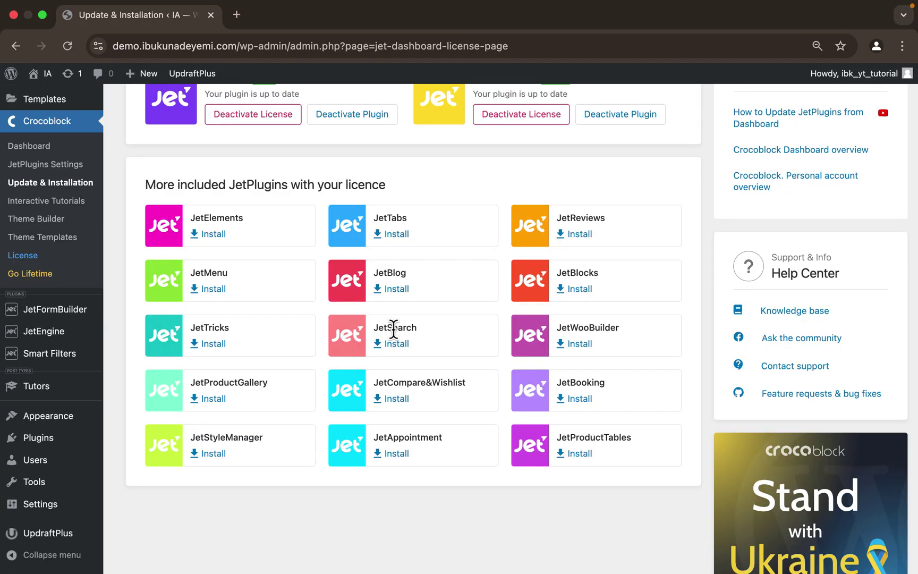
scroll(394, 329, "up", 8)
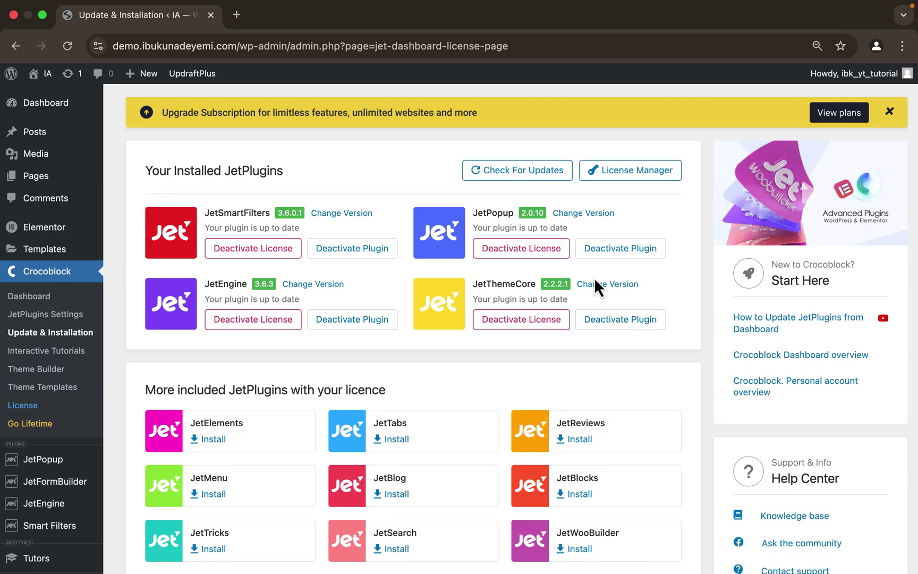
- Enable the Dynamic Visibility default module on the JetEngine dashboard and save the modules
mouse_move(43, 503)
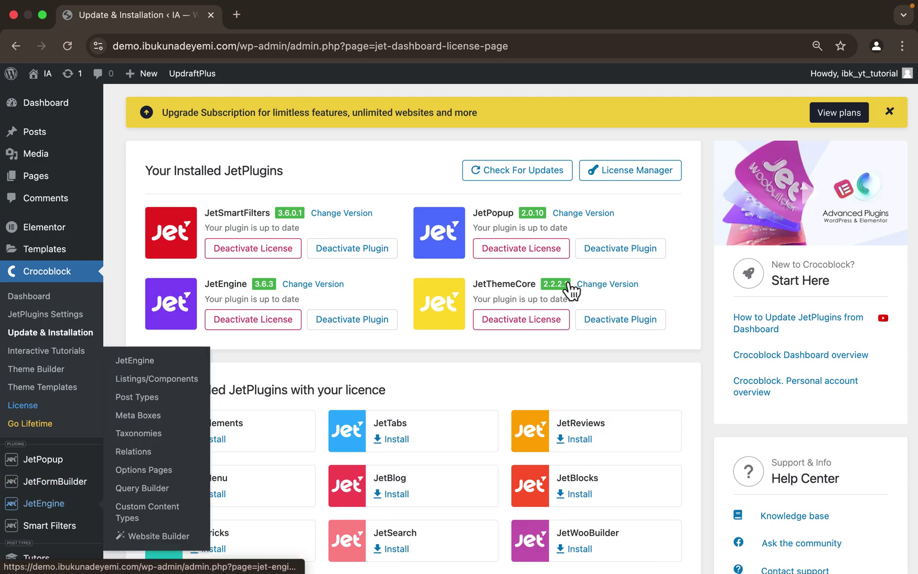
left_click(150, 361)
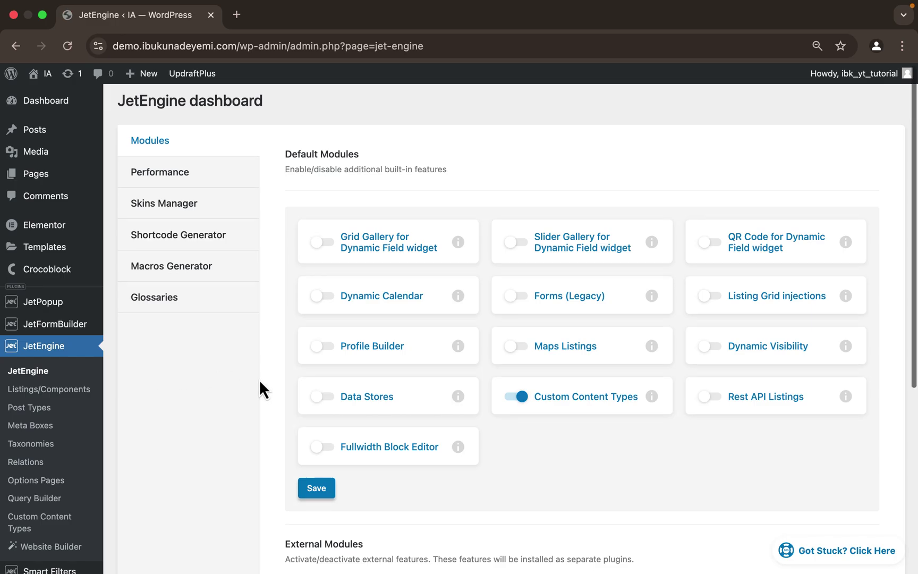
scroll(258, 379, "down", 2)
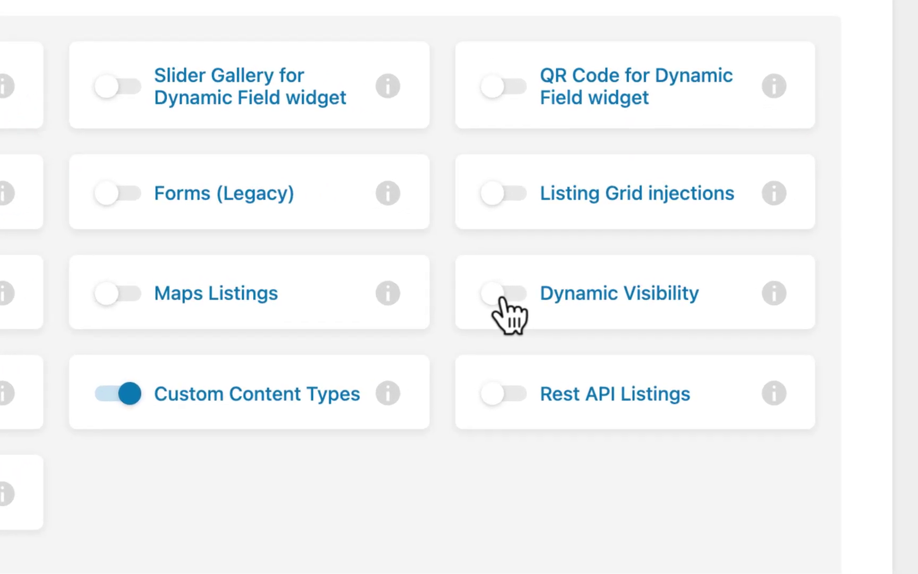
left_click(502, 297)
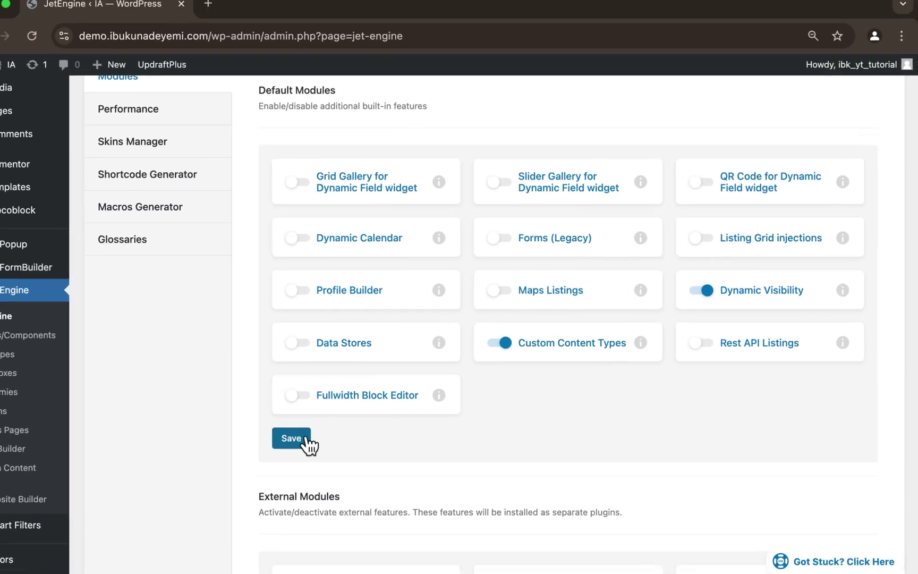
left_click(322, 433)
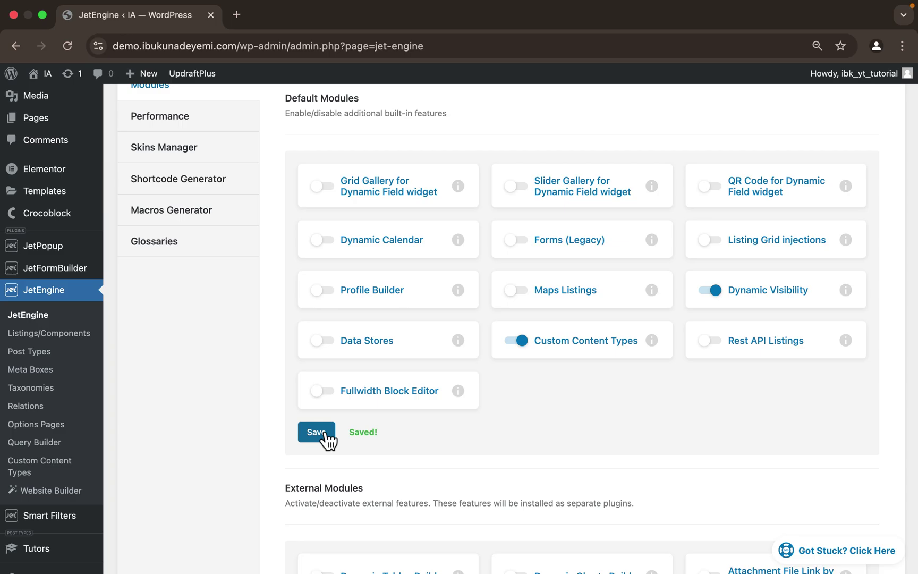
scroll(325, 436, "up", 2)
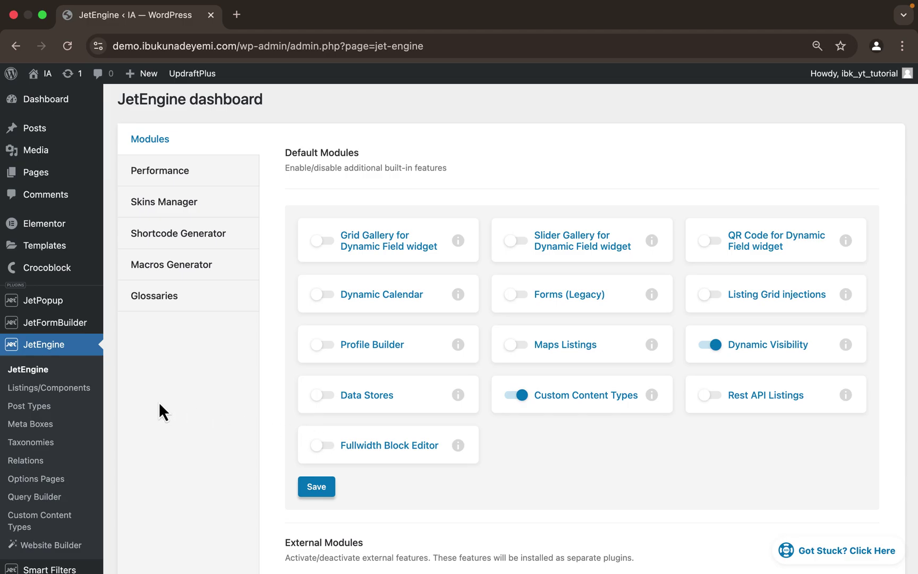
- Create a new popup with Elementor content type named 'Tutor Listing Popup'
mouse_move(56, 310)
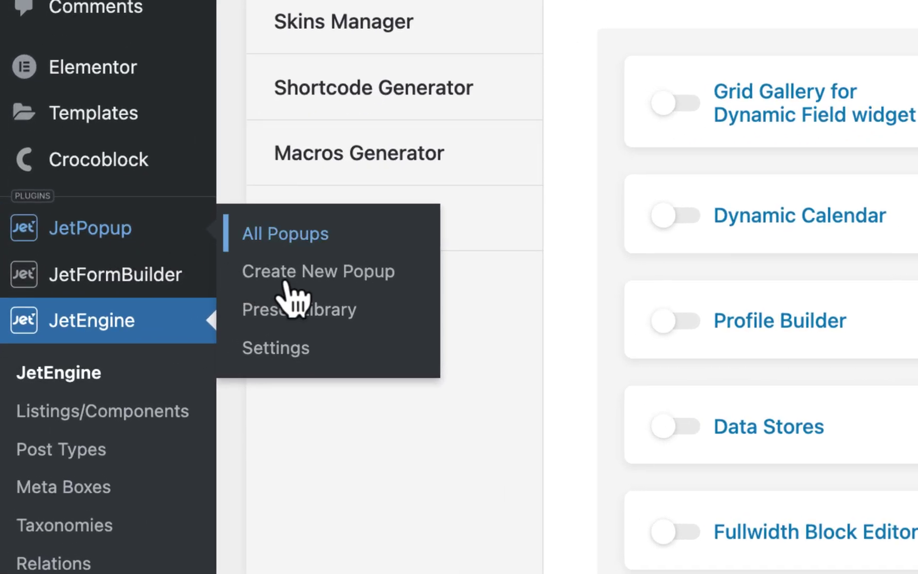
left_click(290, 284)
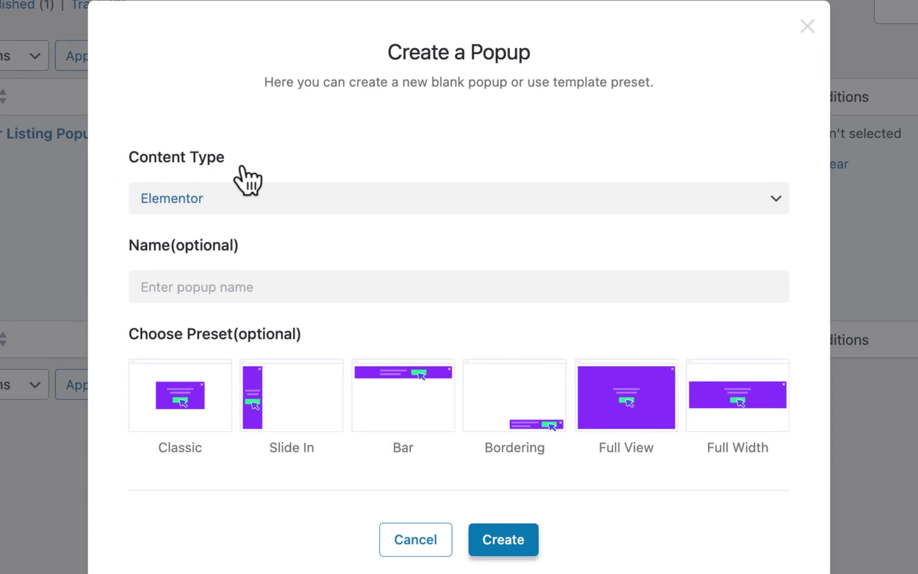
left_click(255, 197)
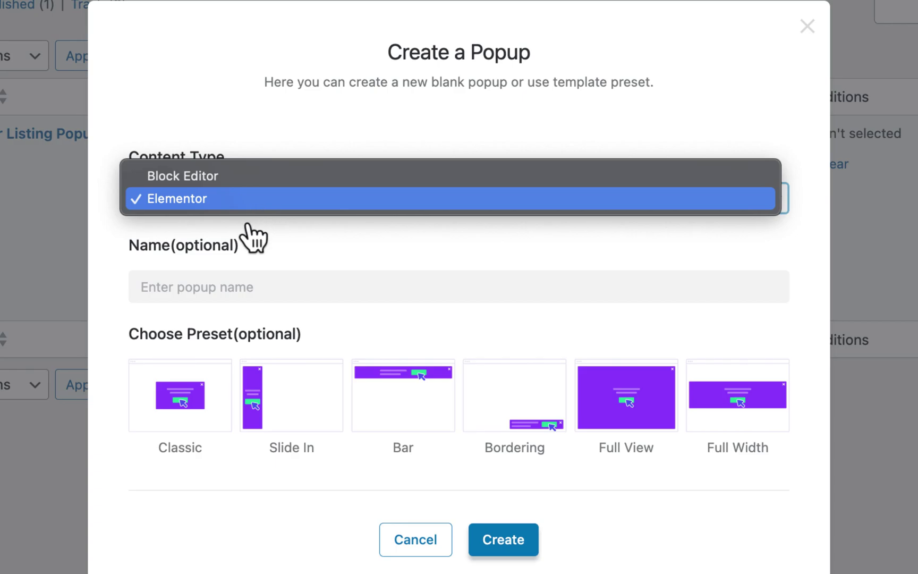
left_click(242, 247)
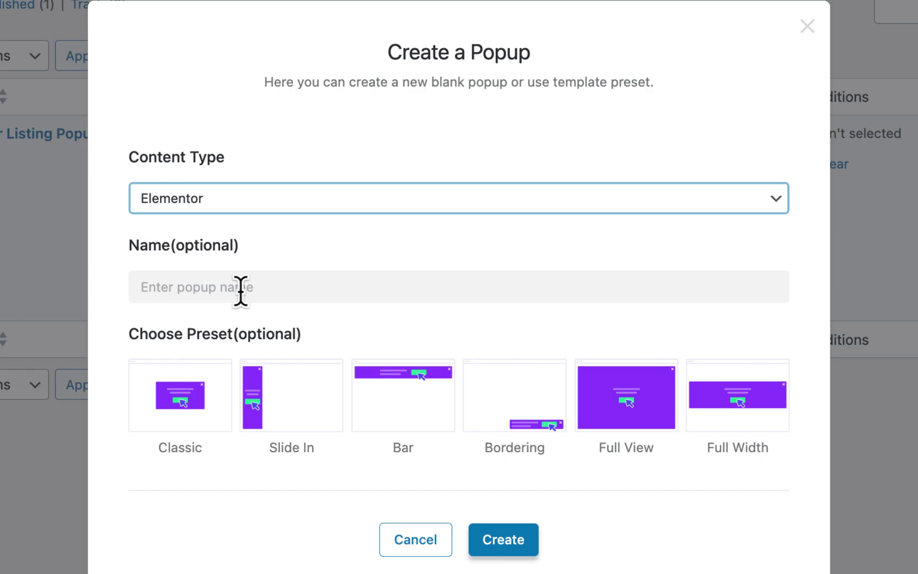
left_click(241, 291)
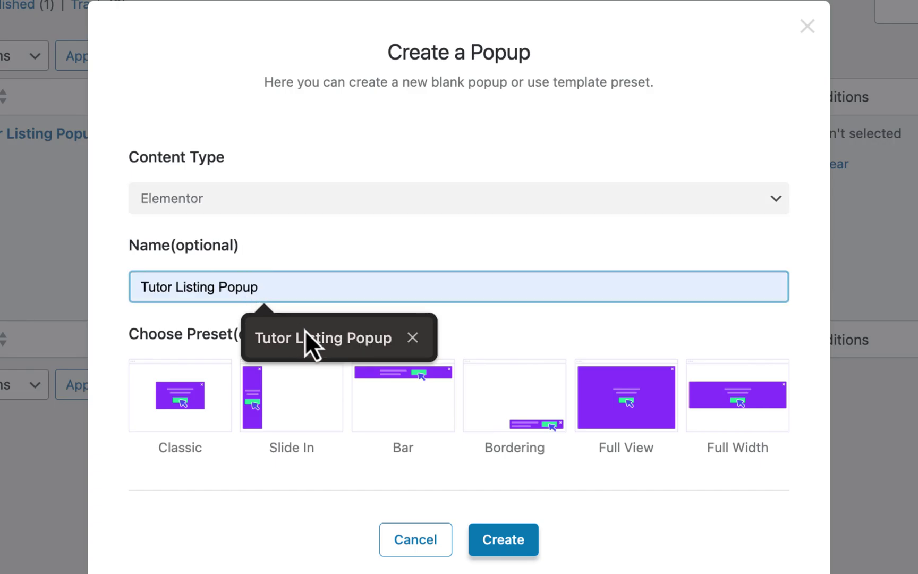
left_click(312, 344)
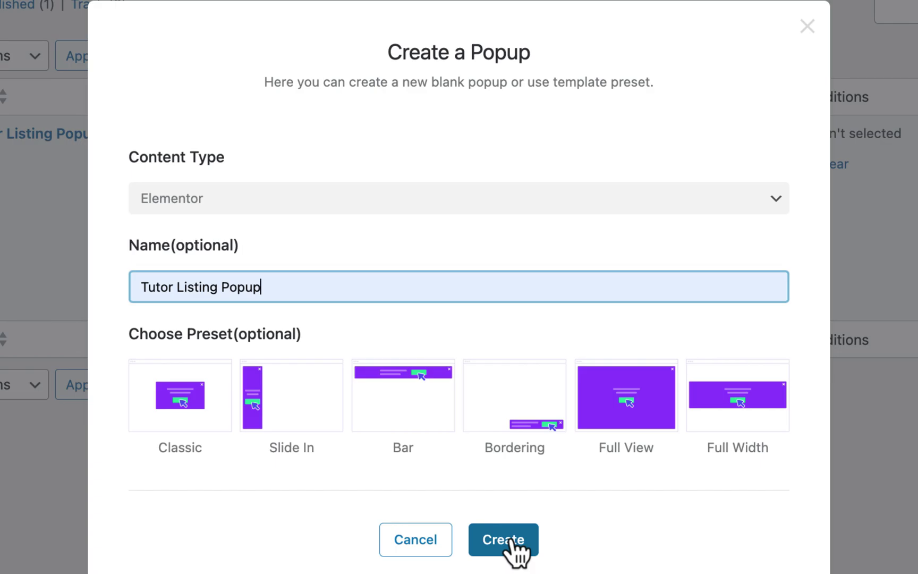
left_click(507, 541)
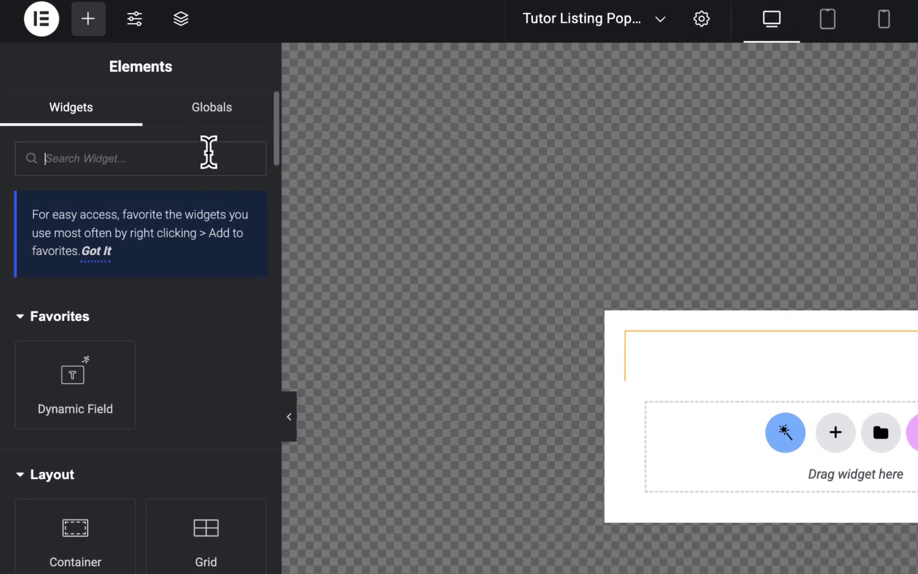
- Add a Dynamic Image widget (searched as 'dyna') to the popup, keeping Source as Post thumbnail
type("dyna")
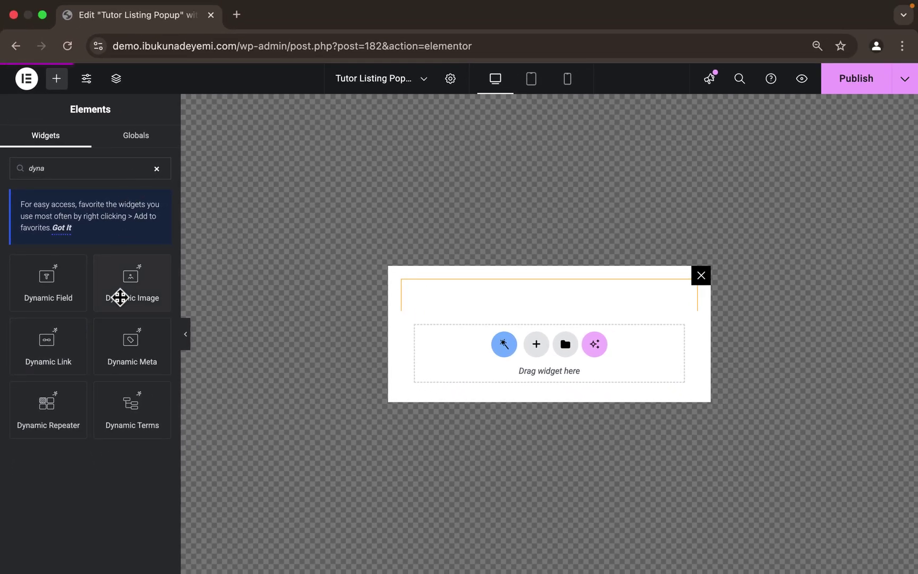
left_click_drag(120, 297, 492, 354)
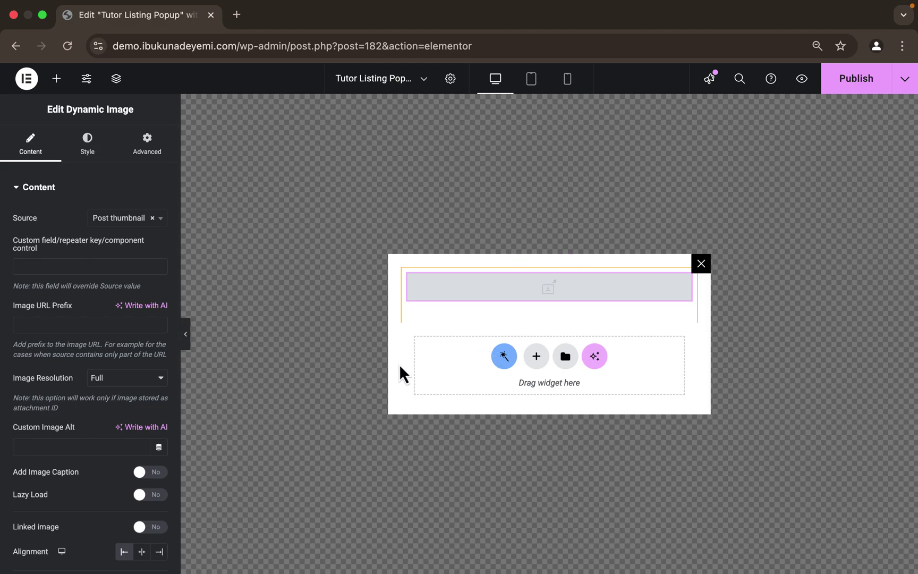
scroll(64, 430, "down", 4)
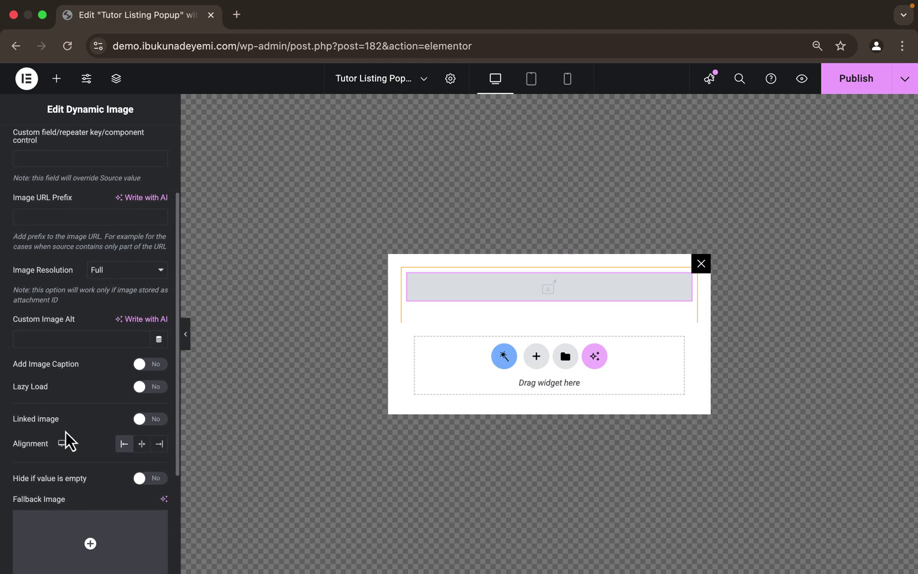
scroll(68, 439, "down", 2)
- Choose the elderly man writing photo from the Media Library as the fallback image
left_click(93, 491)
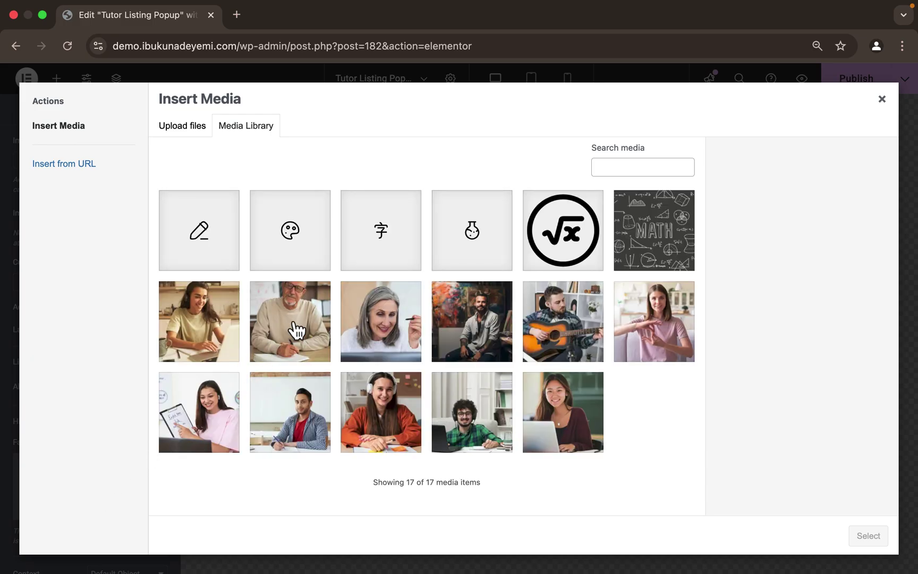
left_click(296, 330)
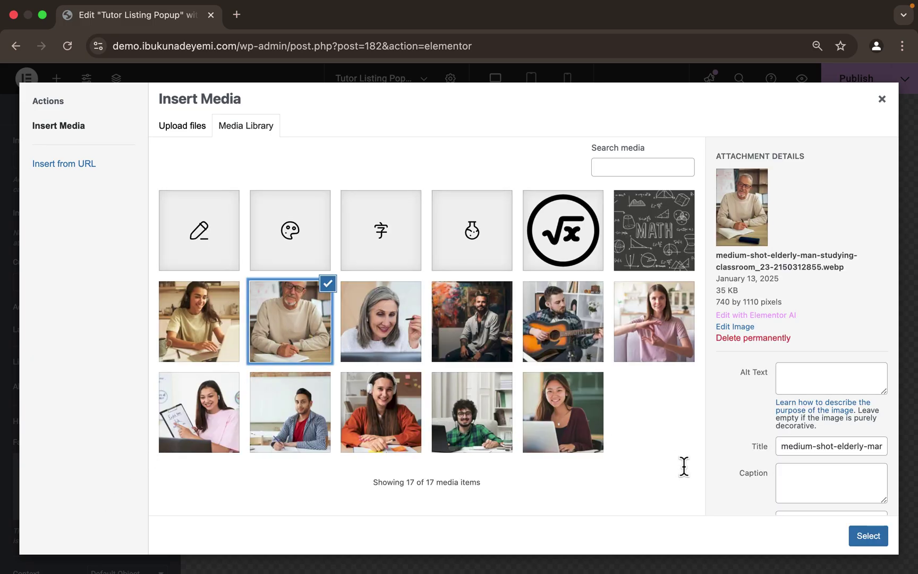
left_click(865, 535)
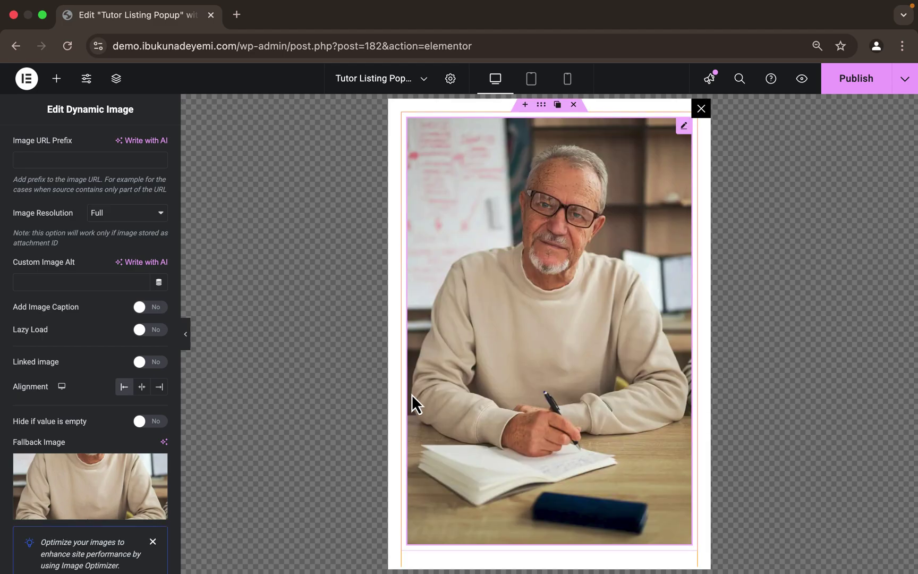
scroll(38, 278, "up", 4)
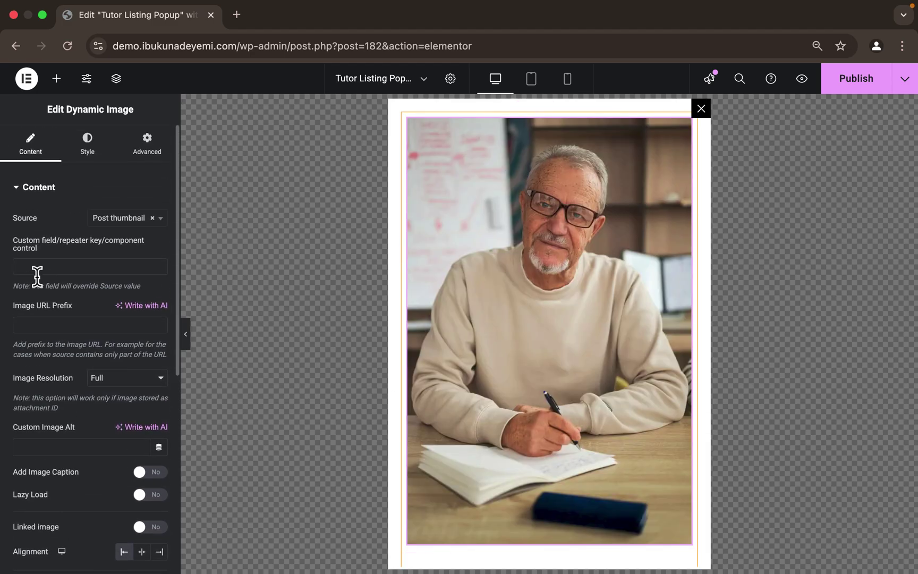
scroll(536, 384, "down", 3)
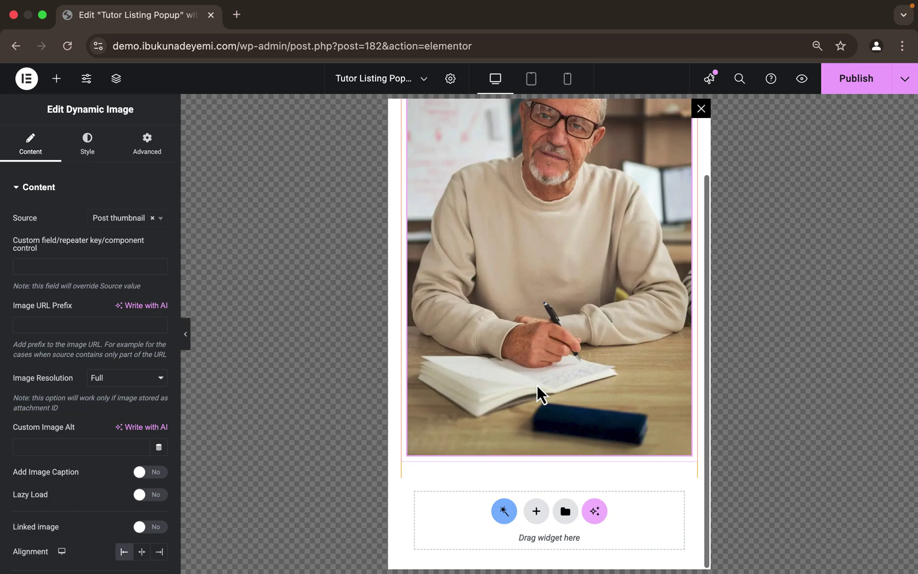
- Add a Dynamic Field widget (searched as 'dyn') below the image, showing the post Title
left_click(57, 80)
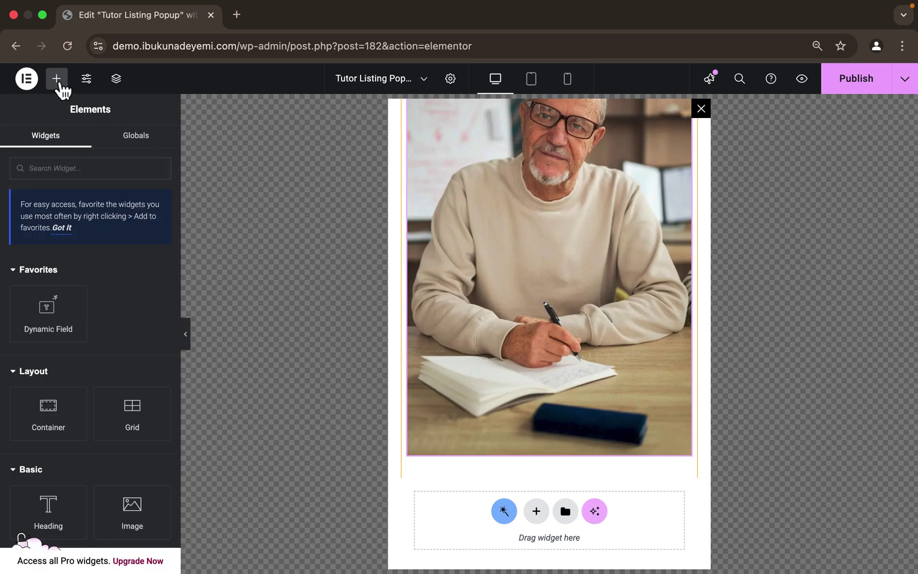
scroll(152, 353, "down", 3)
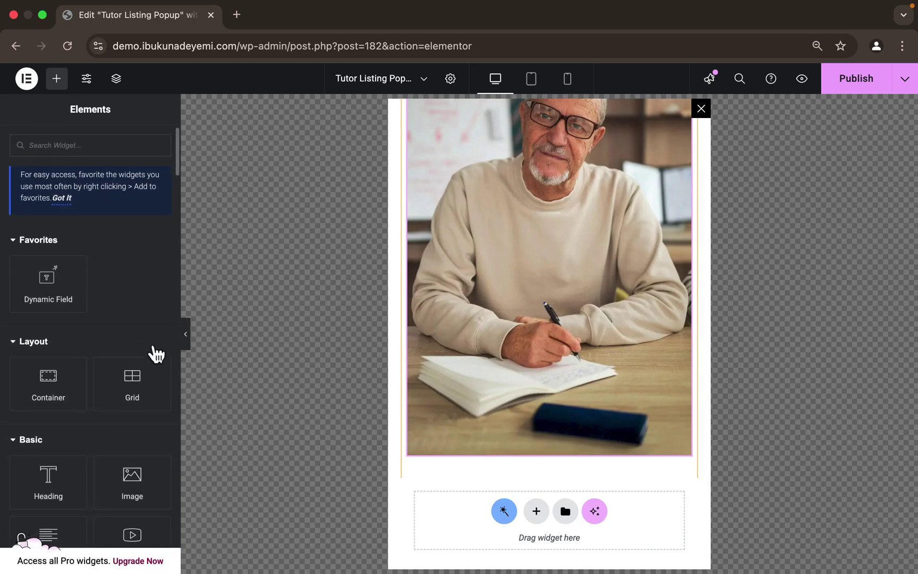
scroll(106, 240, "up", 3)
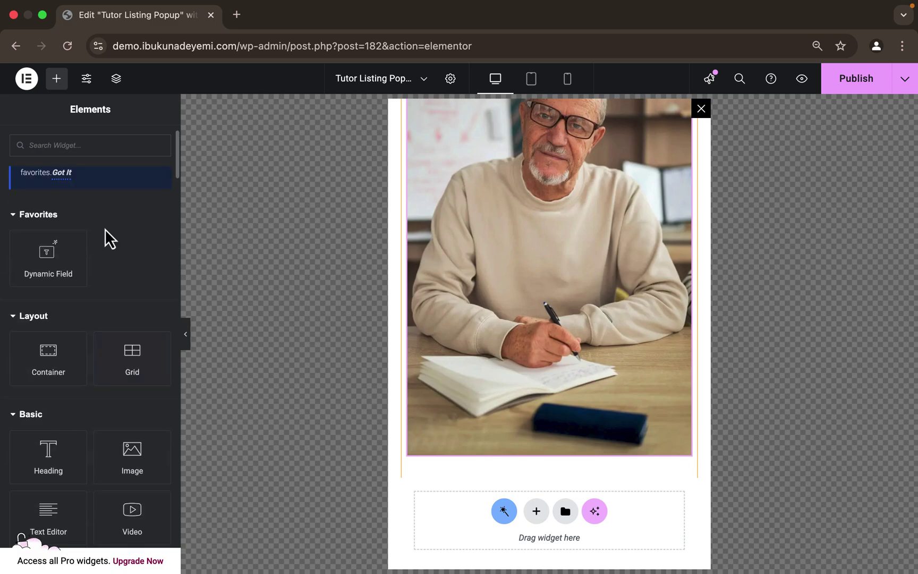
type("dyn")
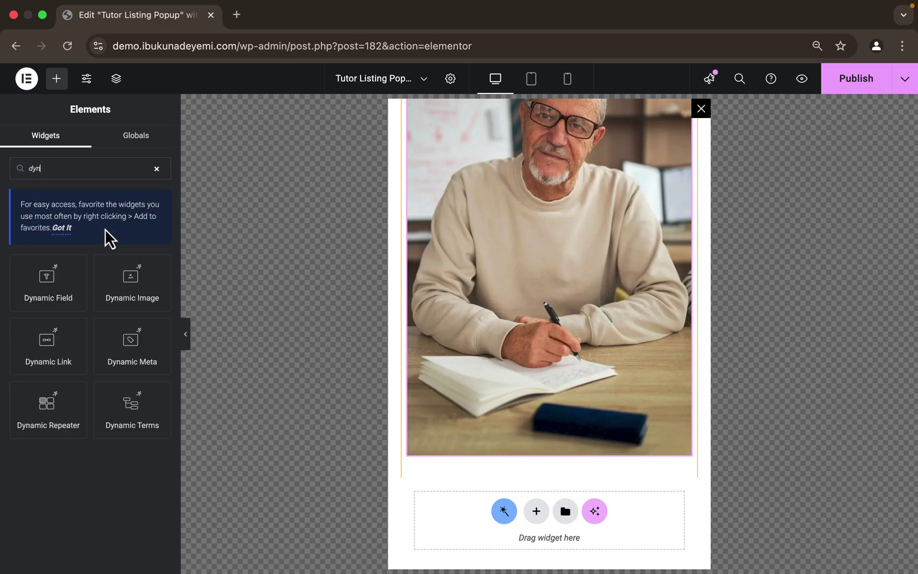
left_click_drag(56, 299, 531, 439)
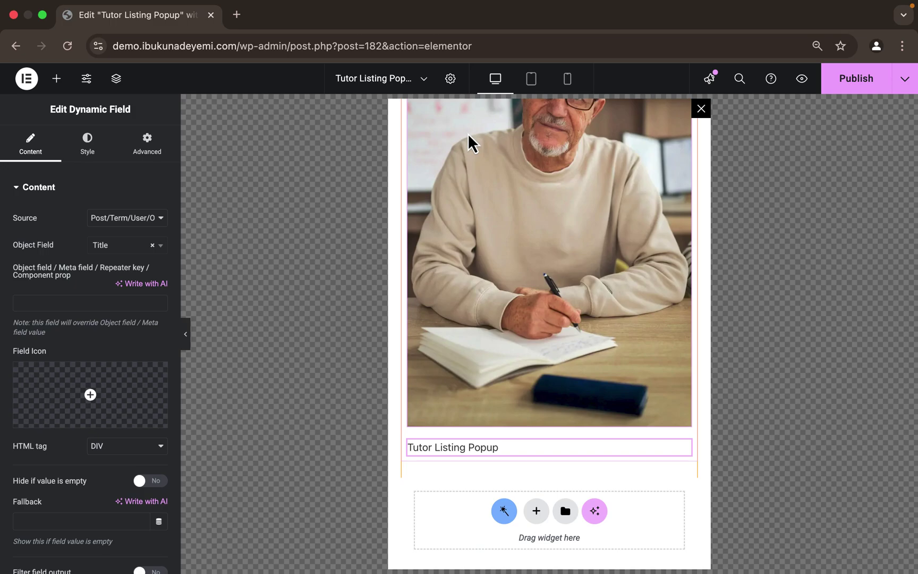
- Keep the Object Field as Title and duplicate the title Dynamic Field
left_click(128, 246)
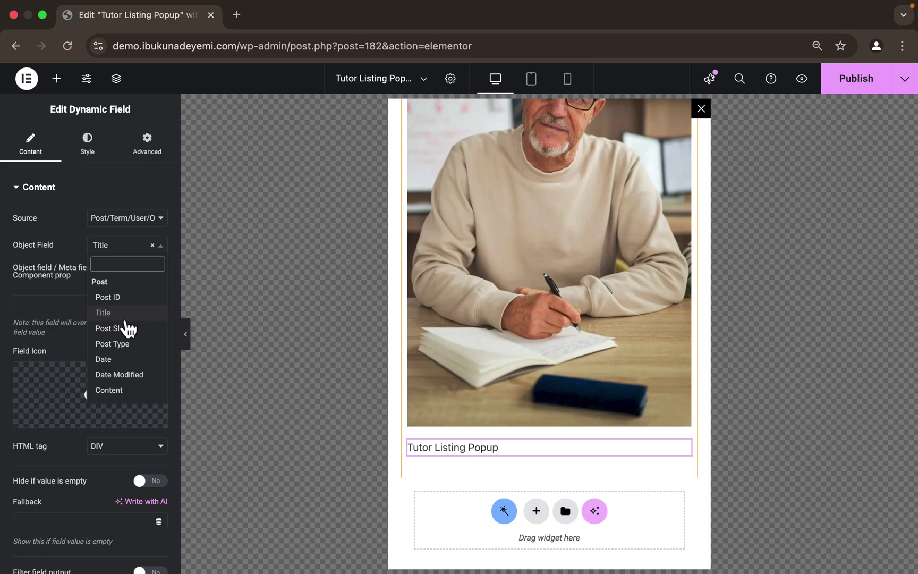
left_click(71, 243)
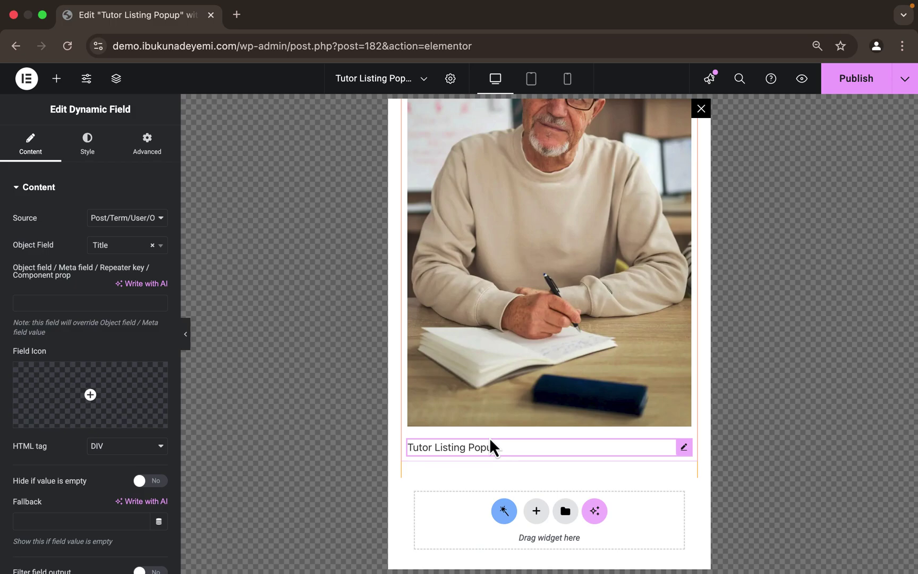
mouse_move(671, 454)
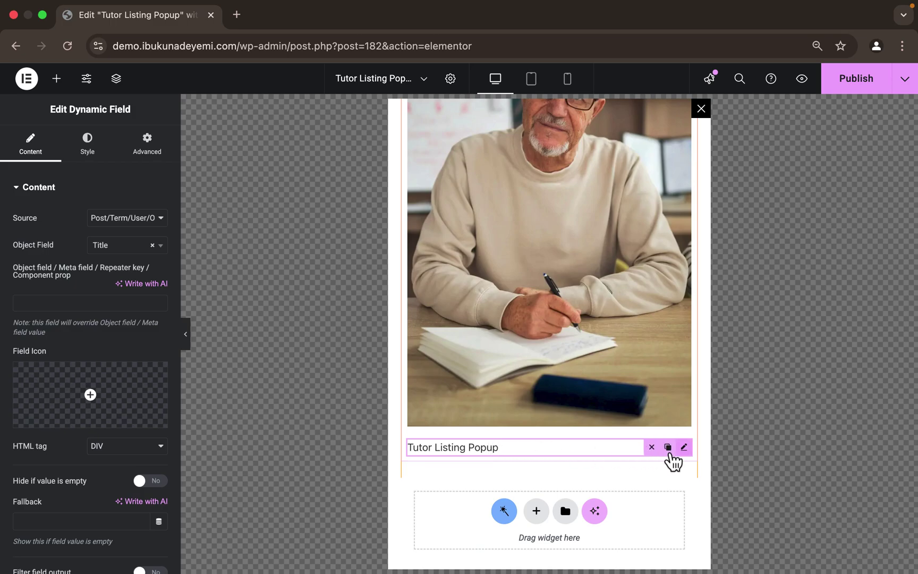
left_click(669, 452)
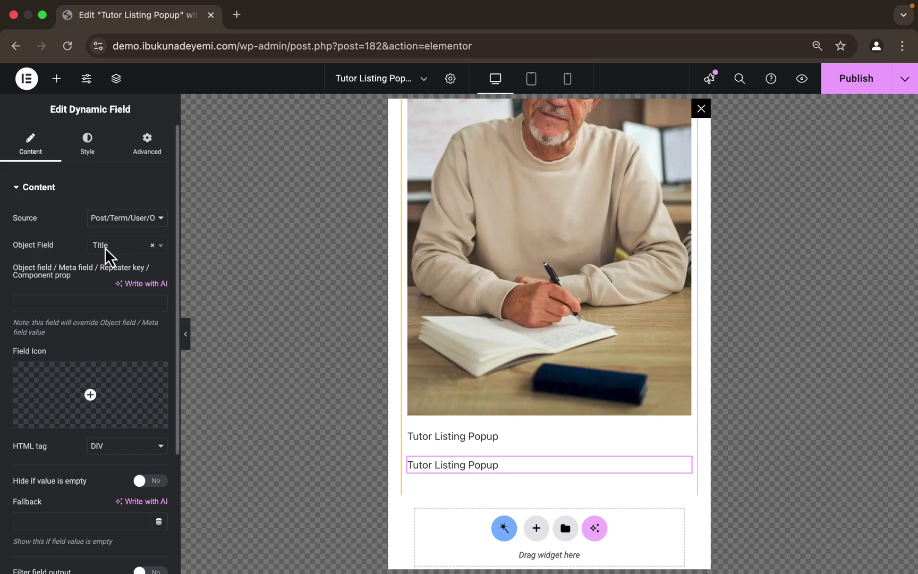
- Set the second field's source to Meta Data with Meta Field Expertise
left_click(108, 223)
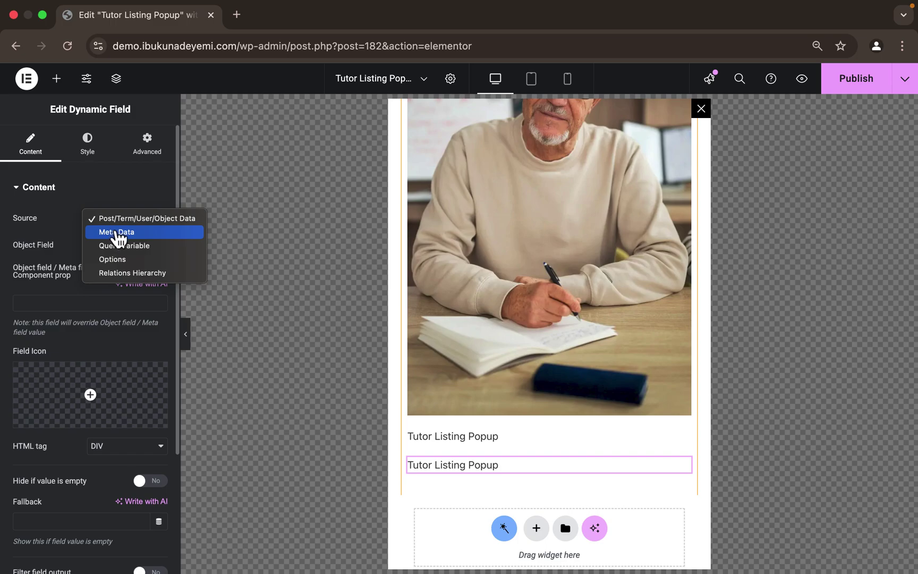
left_click(118, 234)
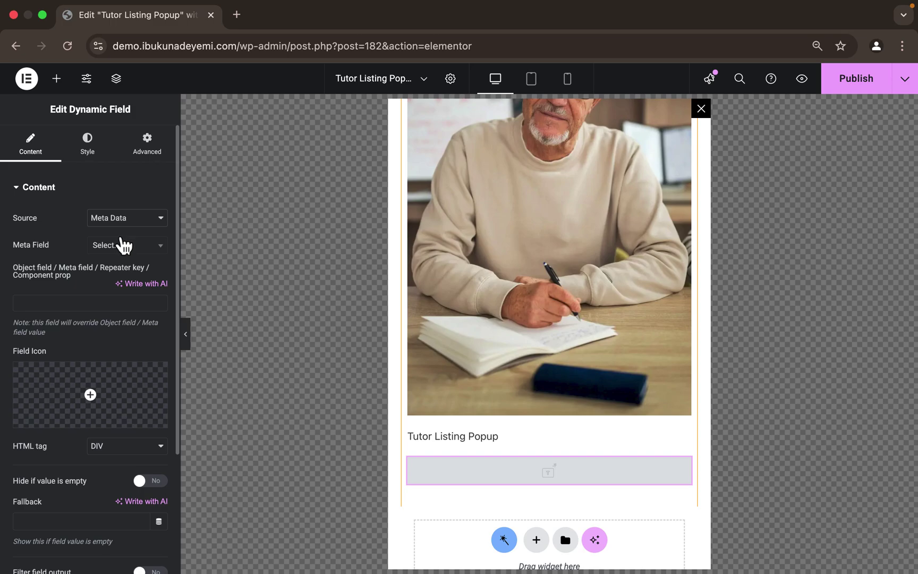
left_click(129, 246)
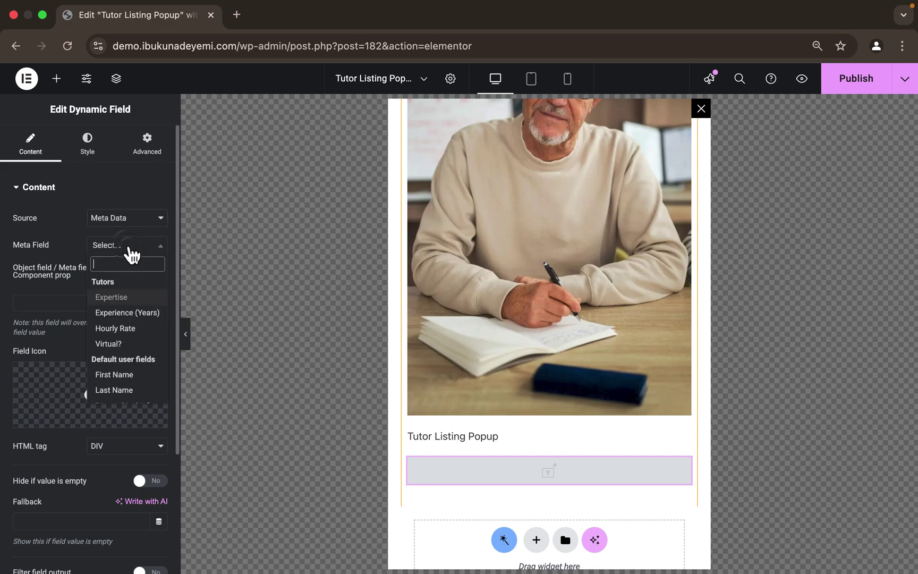
left_click(130, 297)
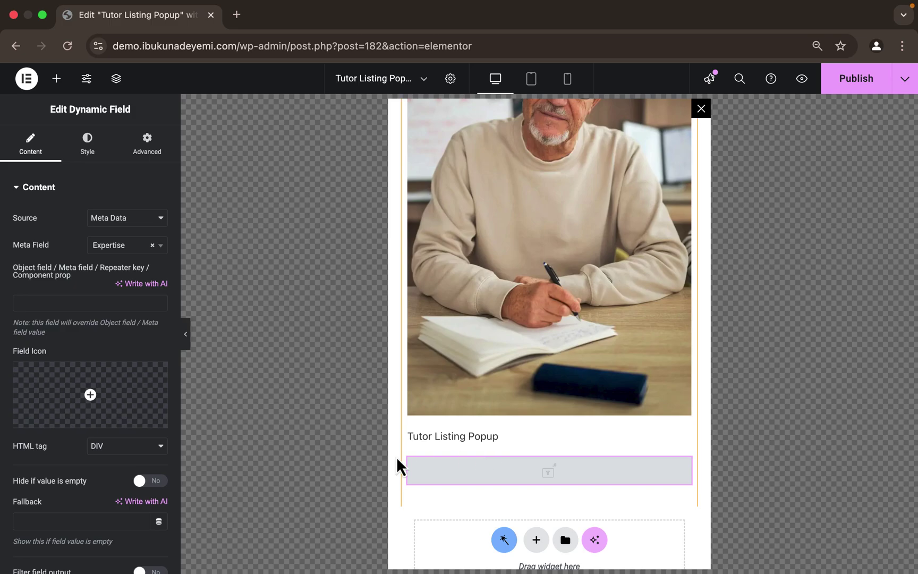
- Give the field fallback text 'Tutors Expertise' and duplicate it
scroll(47, 491, "down", 1)
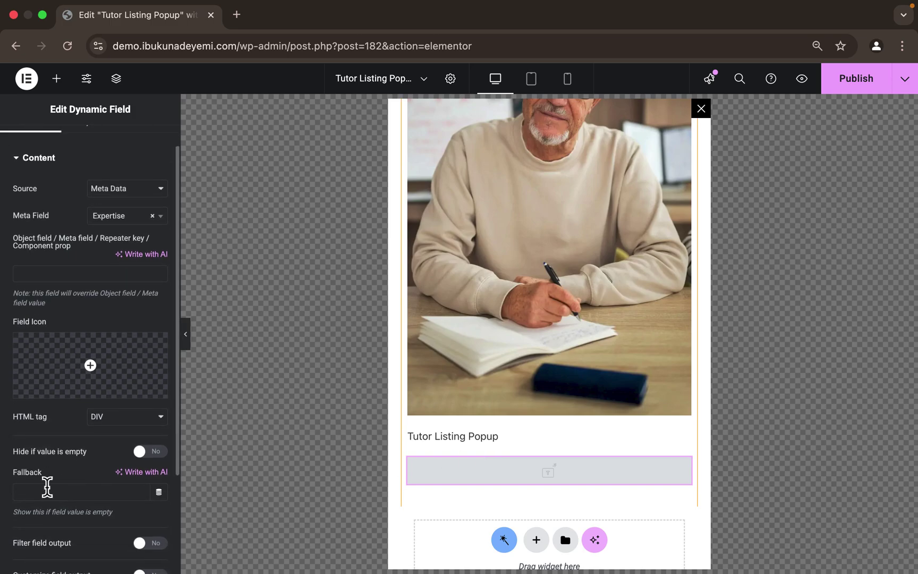
type("Met")
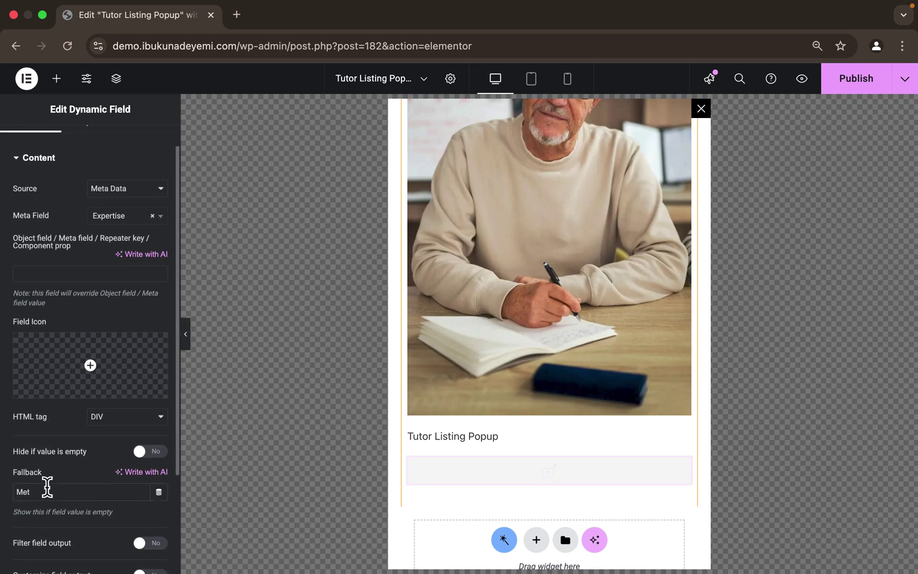
key("BackSpace")
key("BackSpace")
key("BackSpace")
type("T")
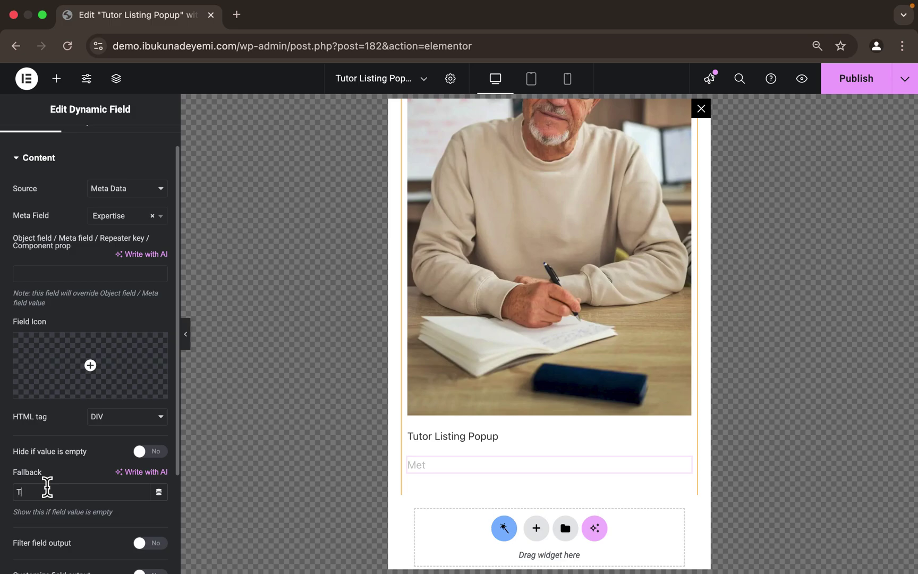
type("utors Expertise")
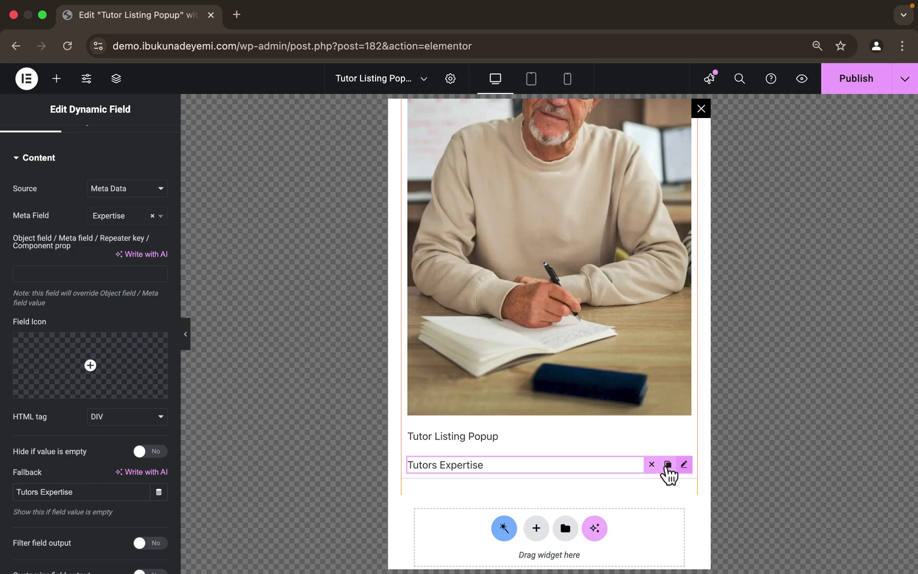
left_click(667, 466)
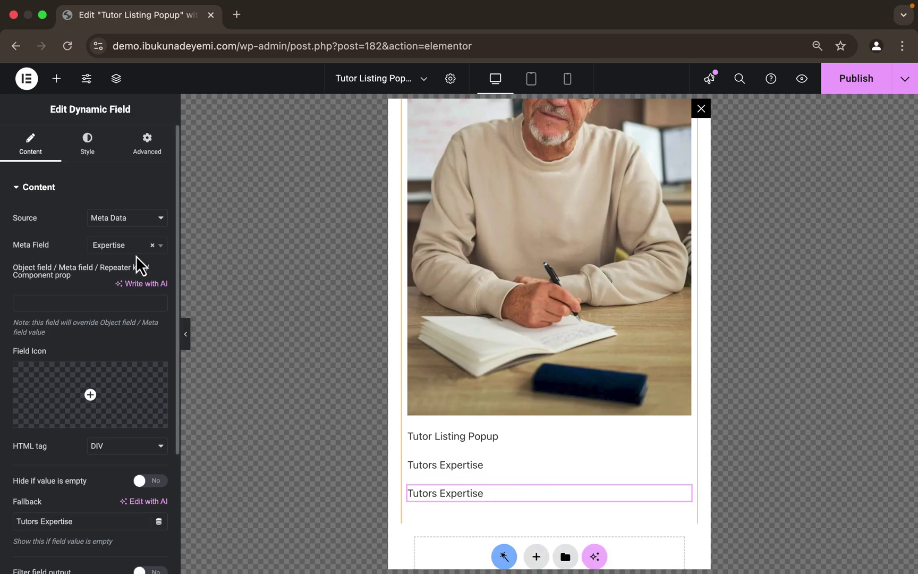
- Set the copied field's Meta Field to Experience (Years)
left_click(121, 247)
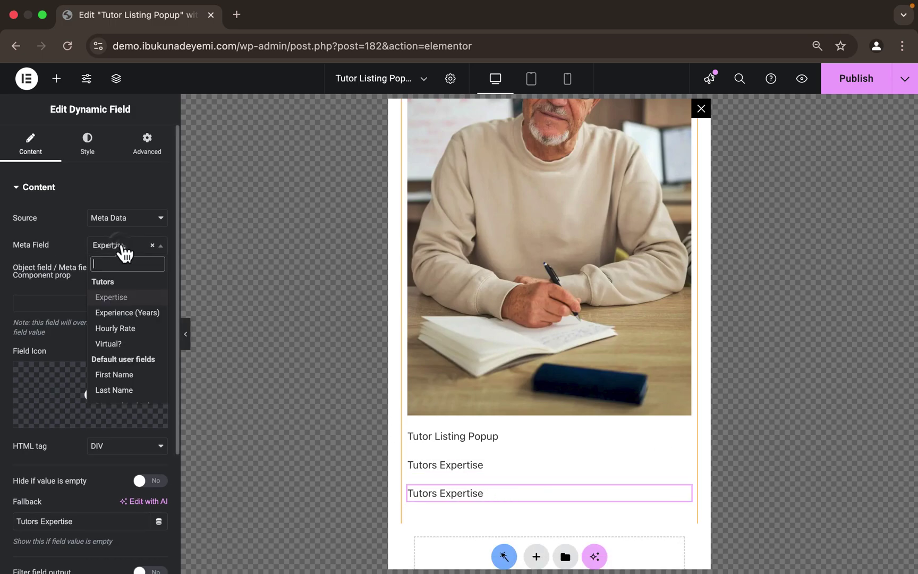
left_click(128, 313)
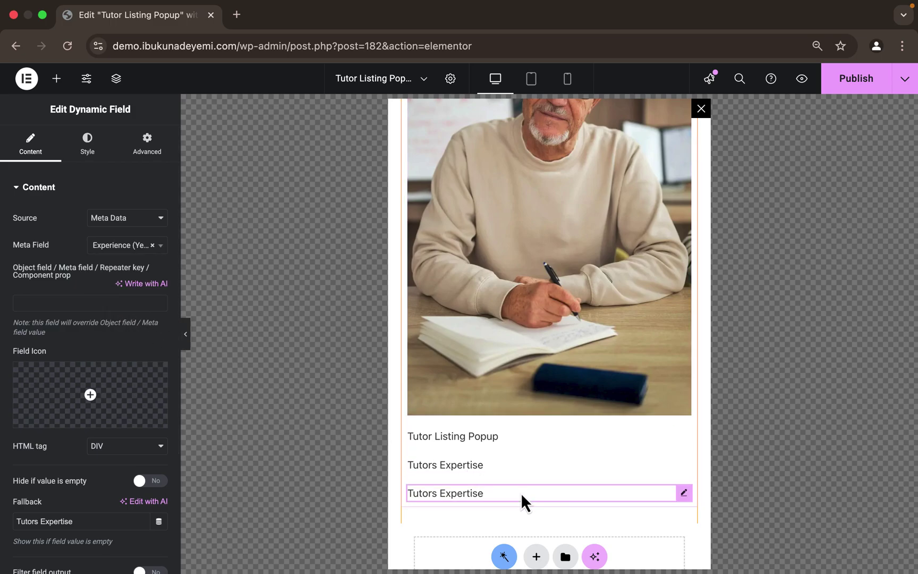
scroll(521, 492, "up", 2)
scroll(520, 493, "down", 2)
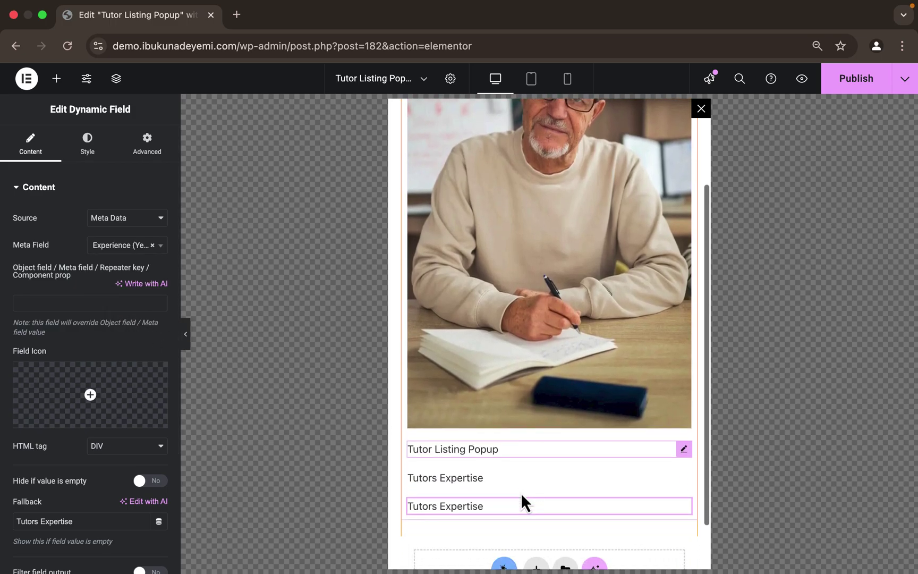
scroll(521, 495, "down", 2)
scroll(521, 496, "up", 2)
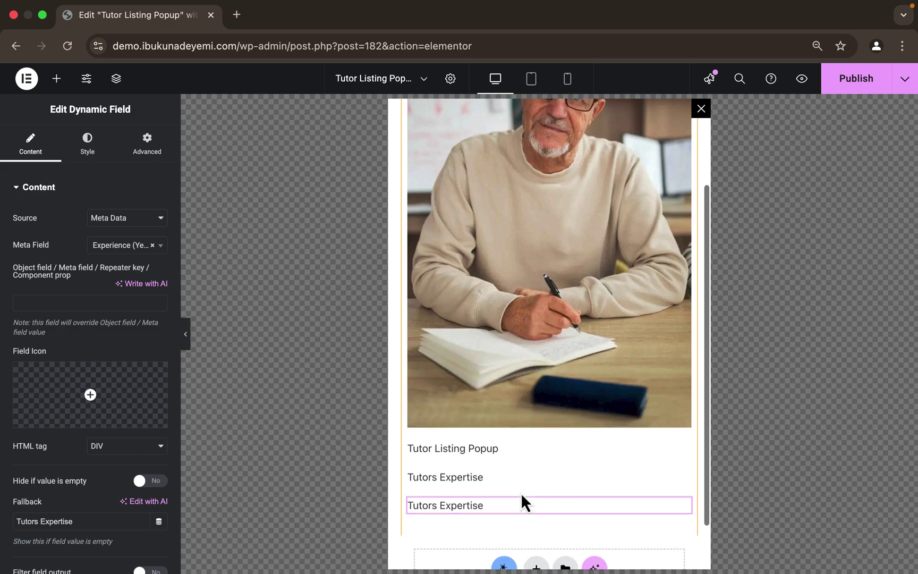
scroll(522, 495, "up", 2)
scroll(521, 495, "up", 1)
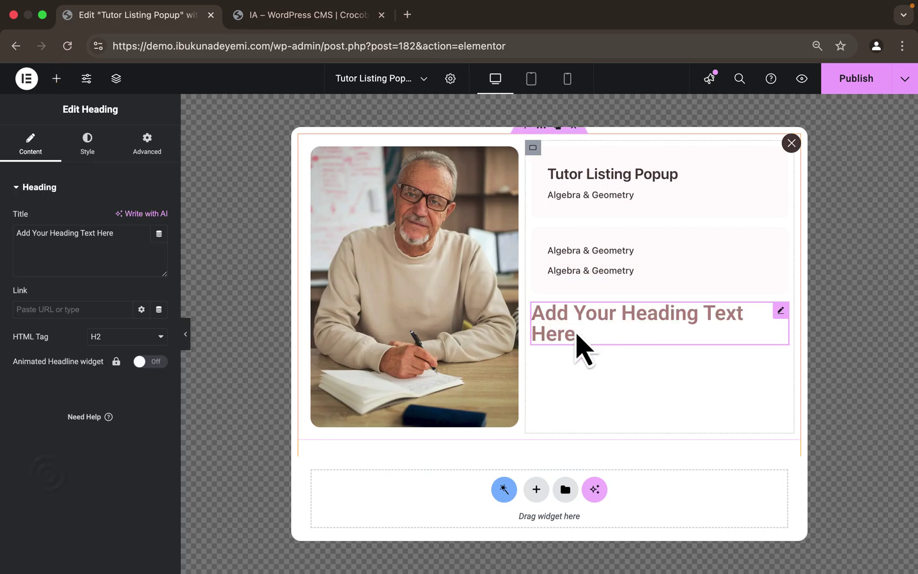
- Place an 'Offers online services' heading badge above the tutor title and widen the popup container
left_click_drag(583, 349, 587, 297)
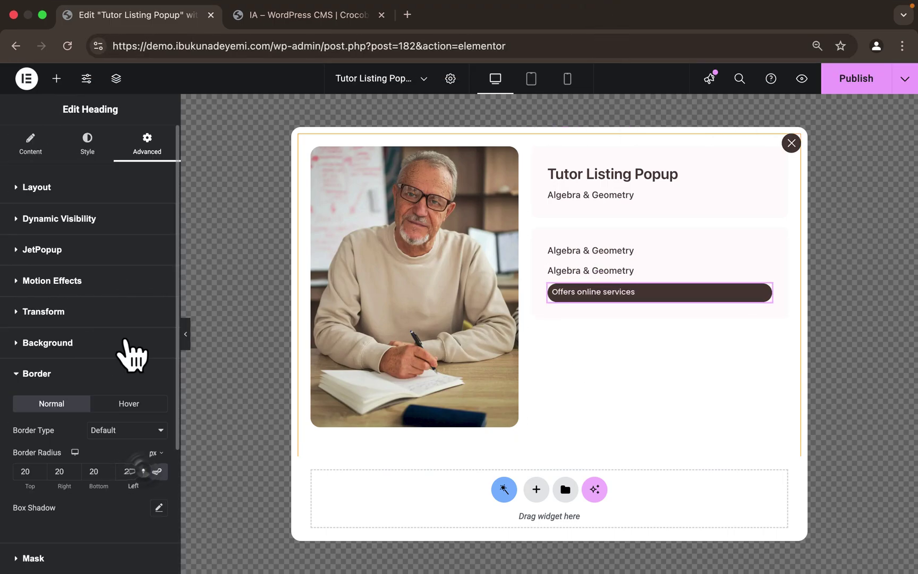
left_click_drag(575, 162, 575, 160)
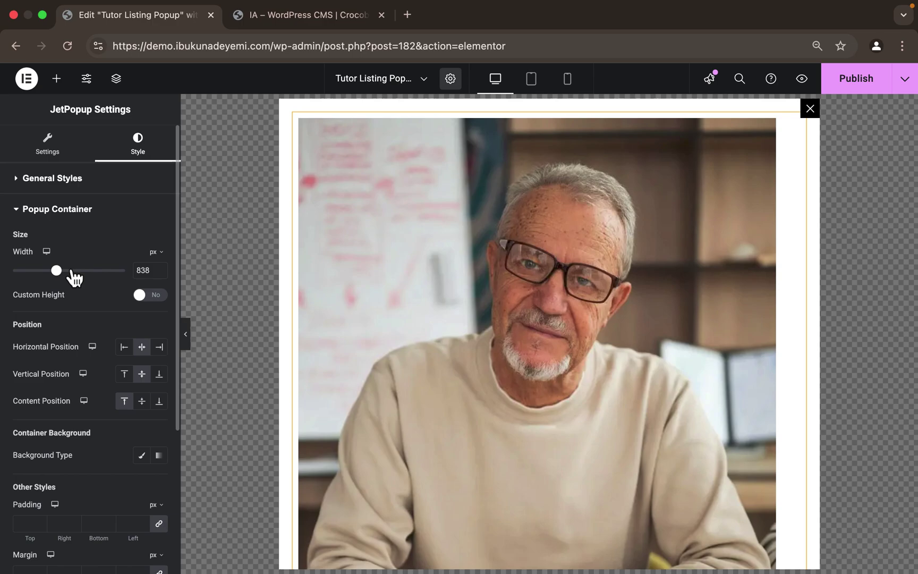
left_click_drag(70, 272, 60, 268)
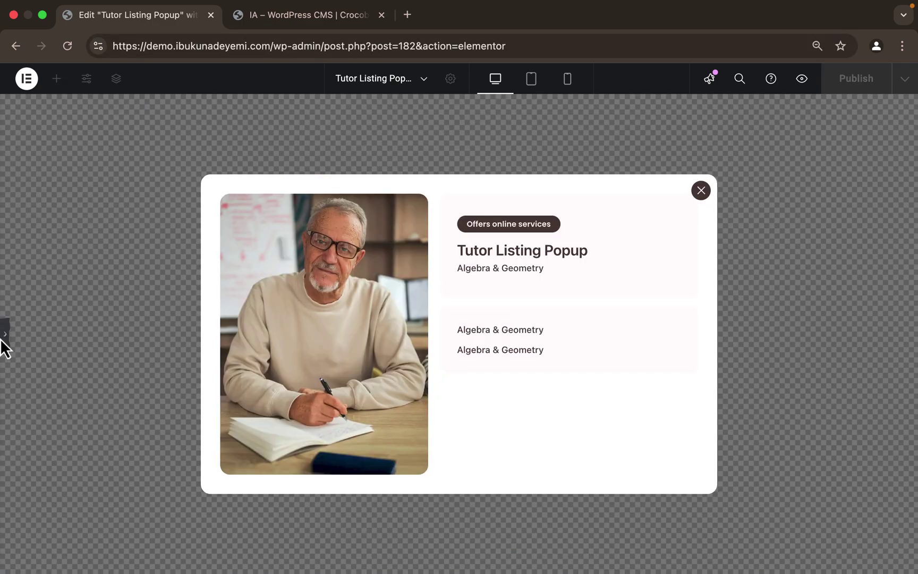
left_click(6, 335)
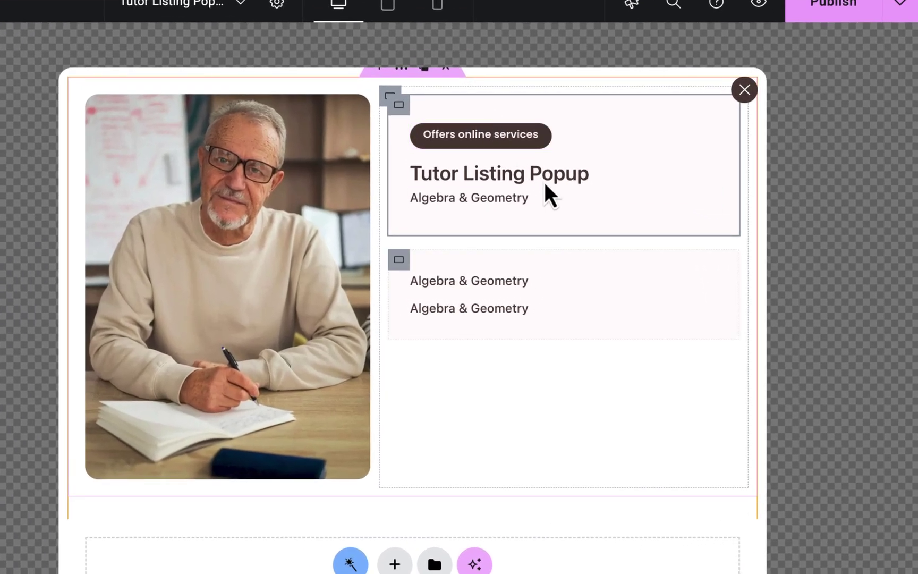
mouse_move(541, 131)
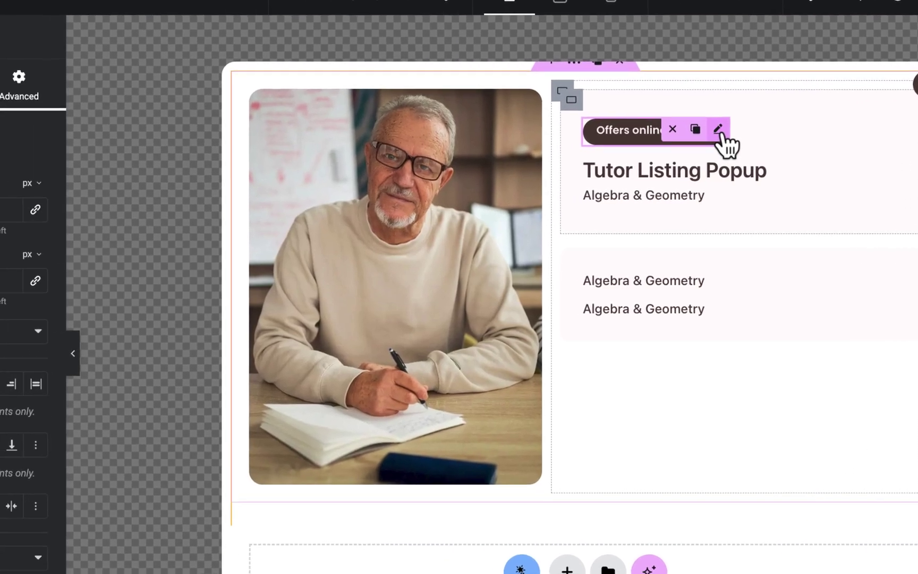
- Enable Dynamic Visibility on the 'Offers online services' badge
left_click(543, 136)
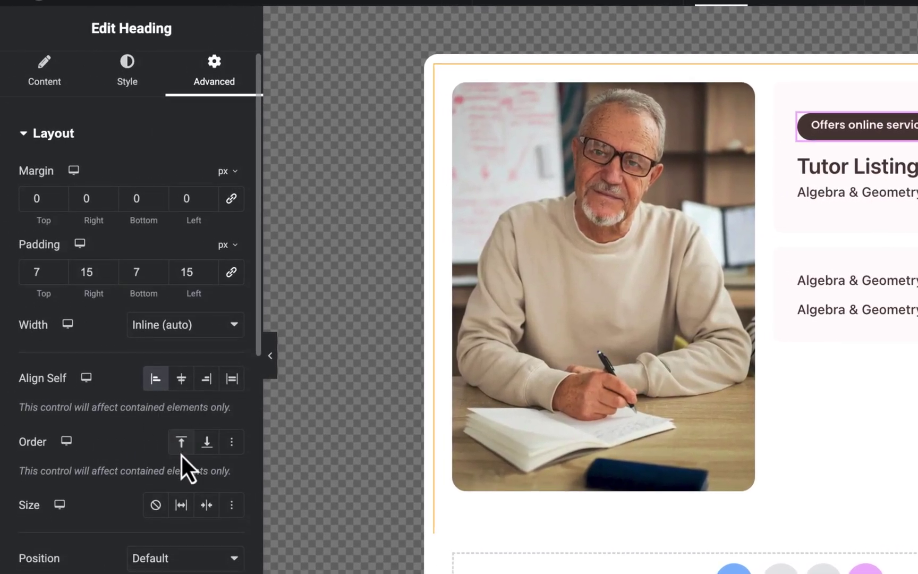
scroll(5, 450, "down", 5)
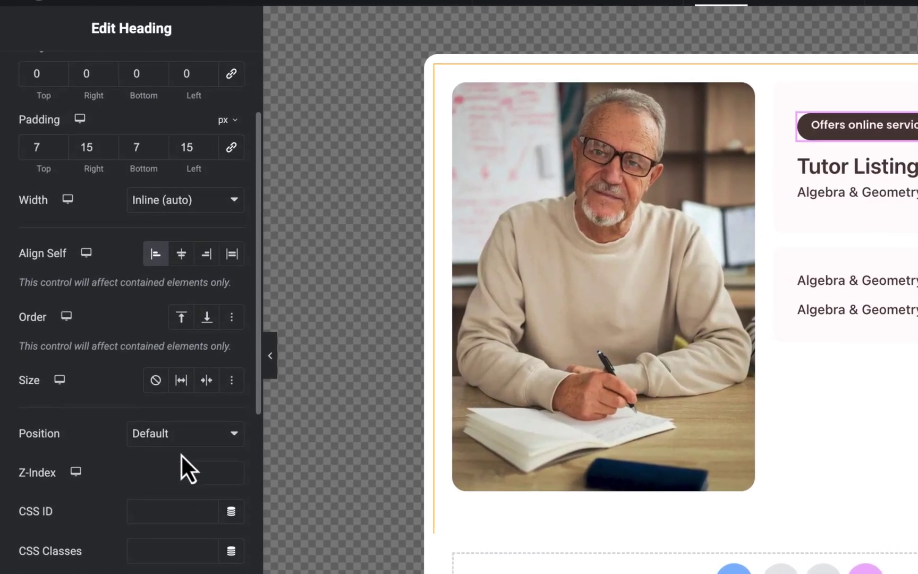
scroll(183, 459, "down", 4)
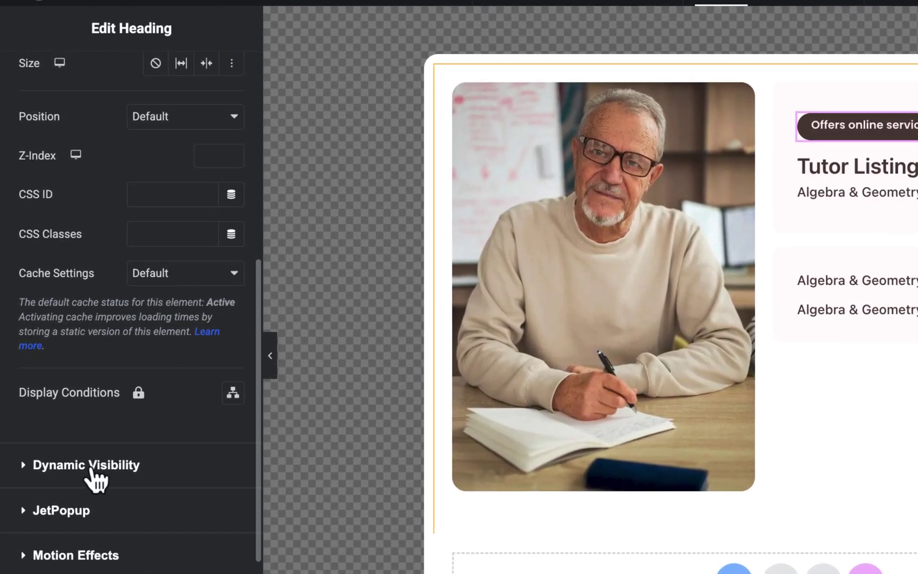
left_click(92, 470)
scroll(95, 481, "down", 1)
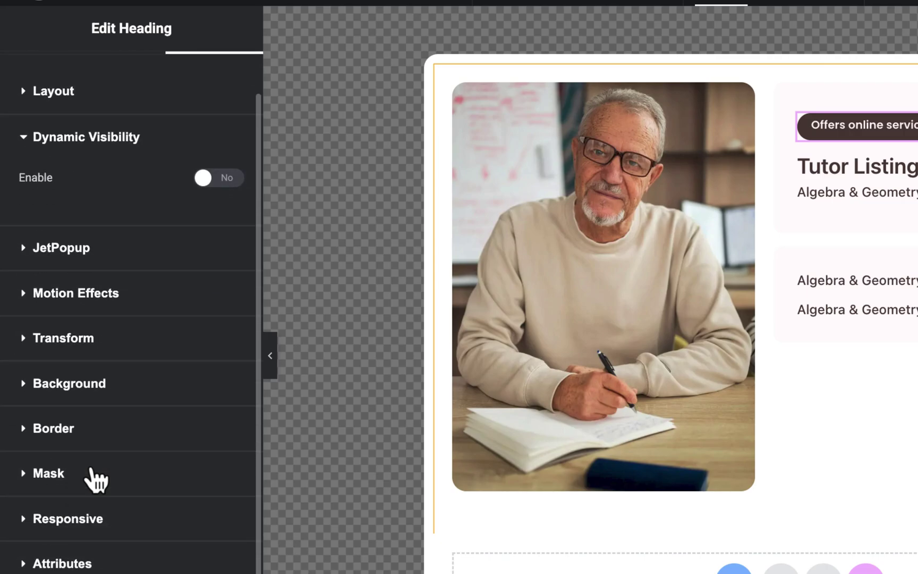
left_click(210, 180)
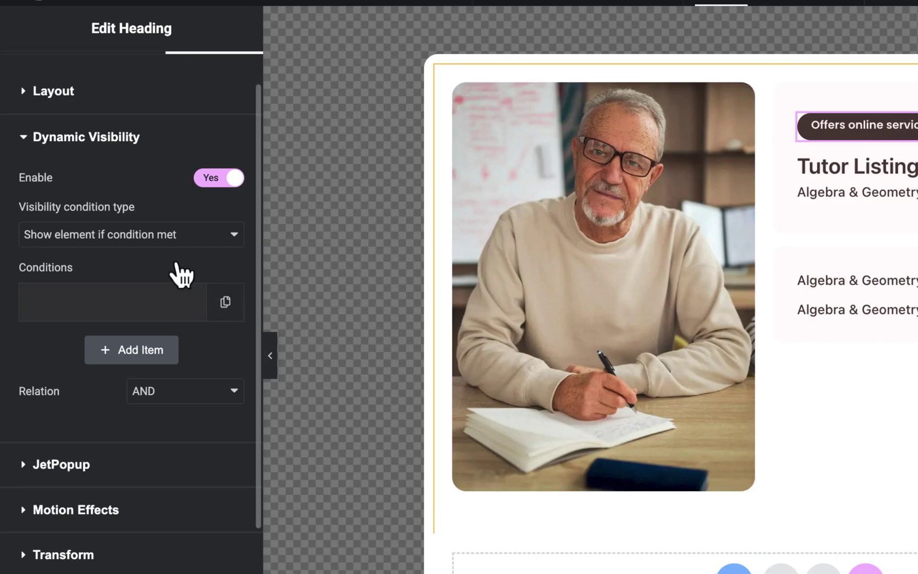
- Add a Switcher enabled visibility condition checking the Virtual? custom field
left_click(144, 304)
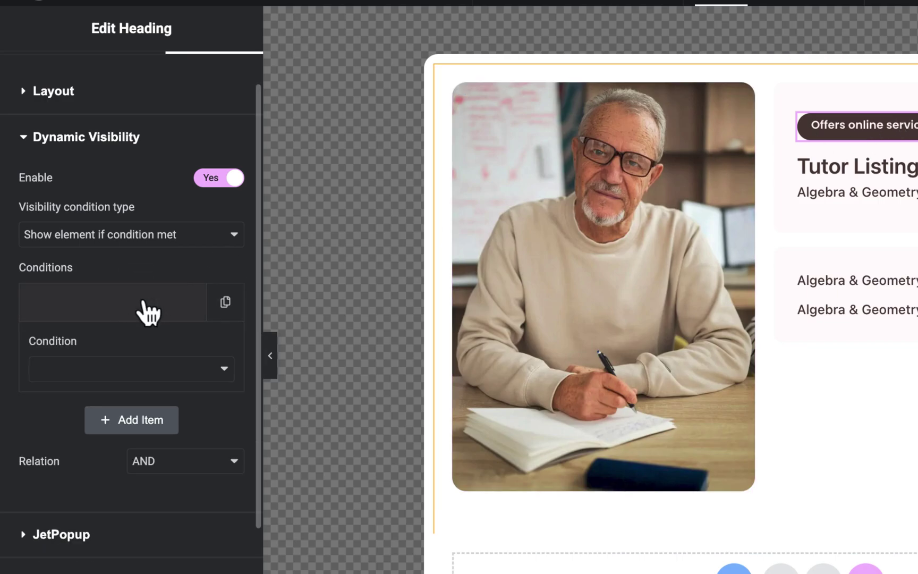
left_click(122, 375)
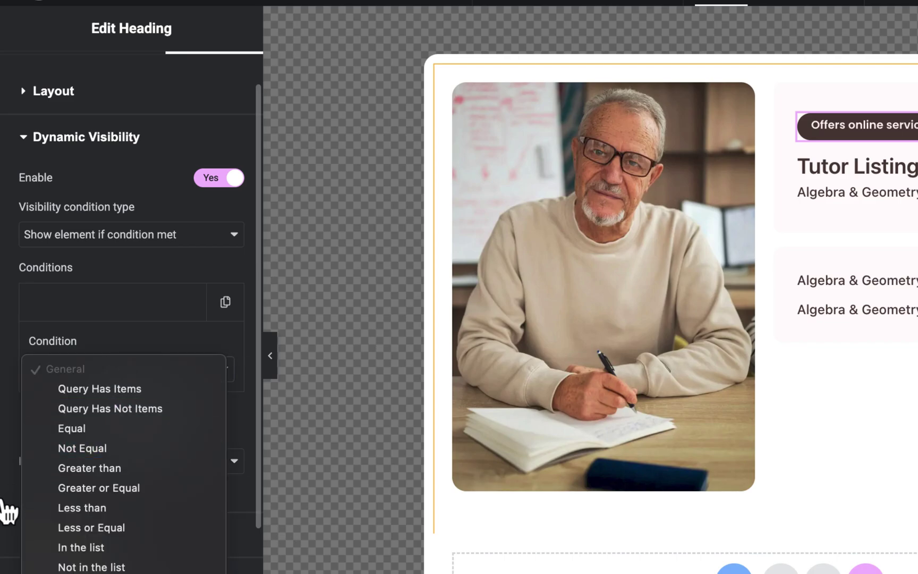
scroll(8, 511, "down", 6)
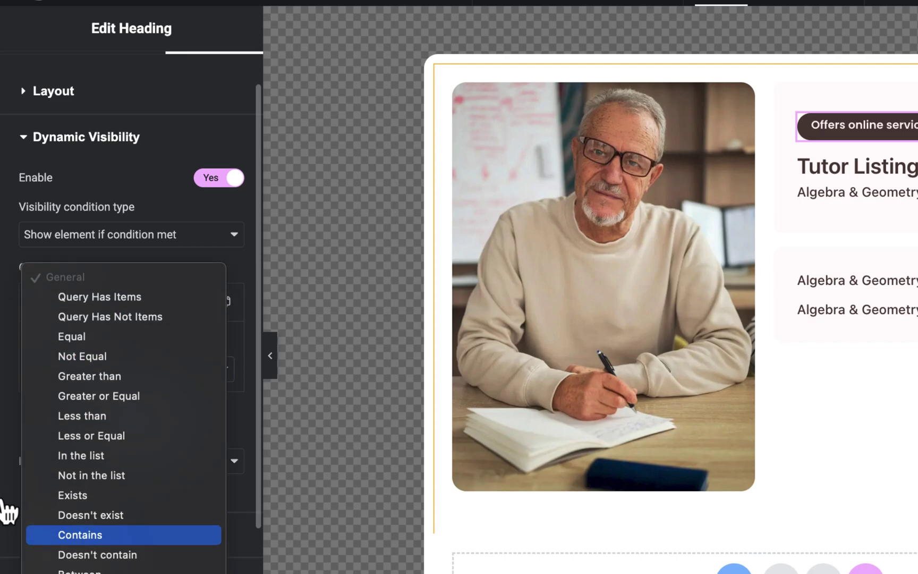
key("s")
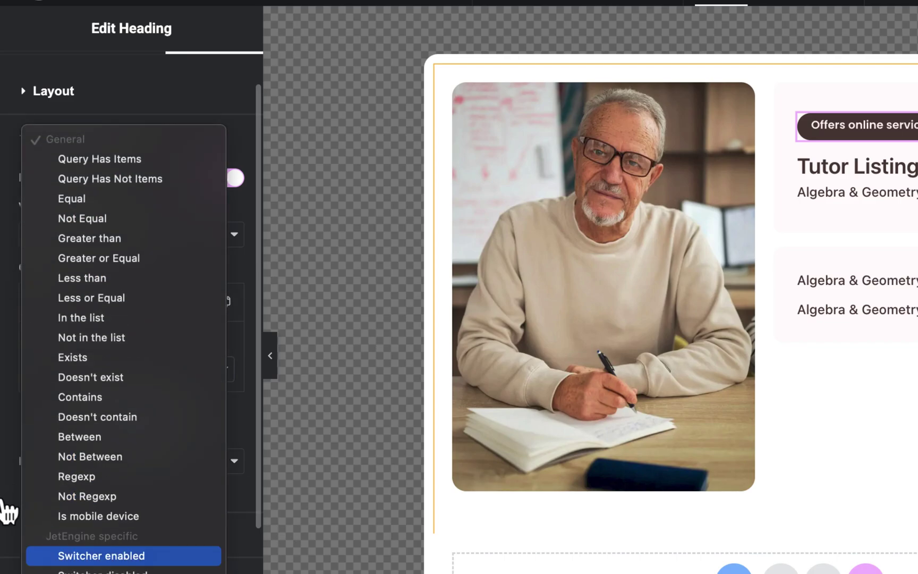
left_click(123, 555)
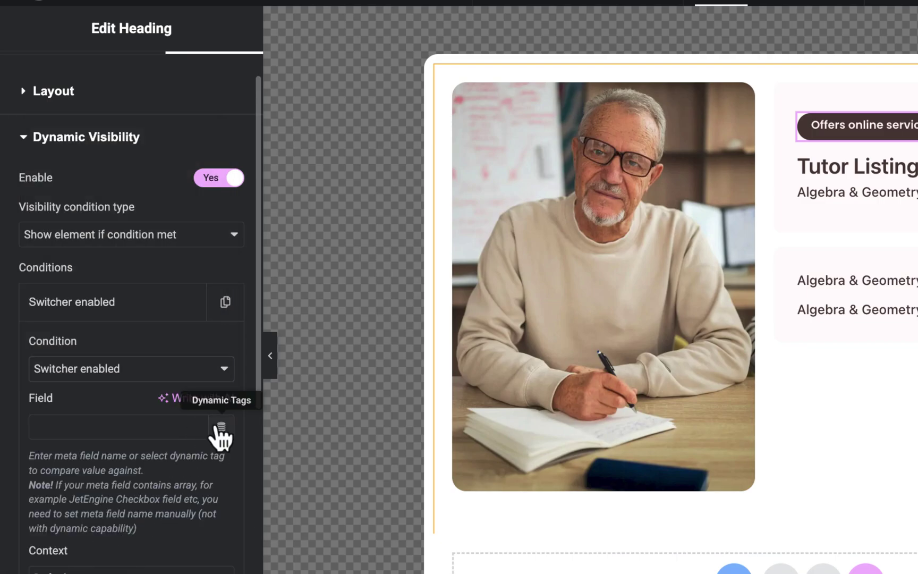
left_click(222, 431)
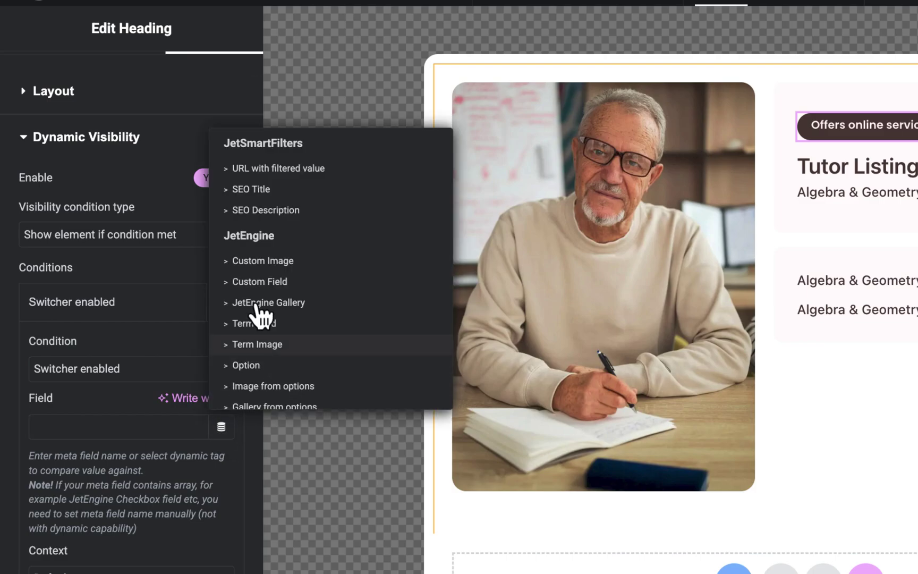
left_click(259, 282)
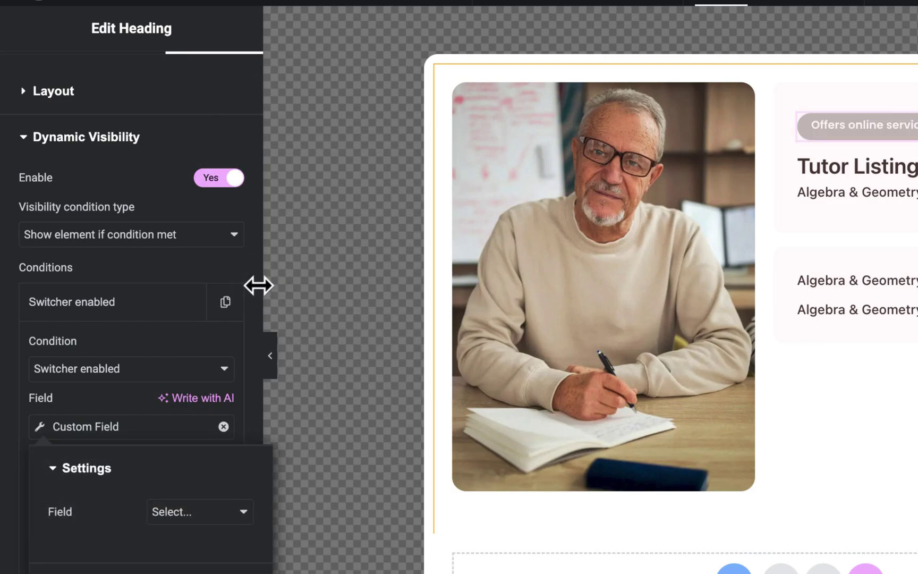
left_click(195, 513)
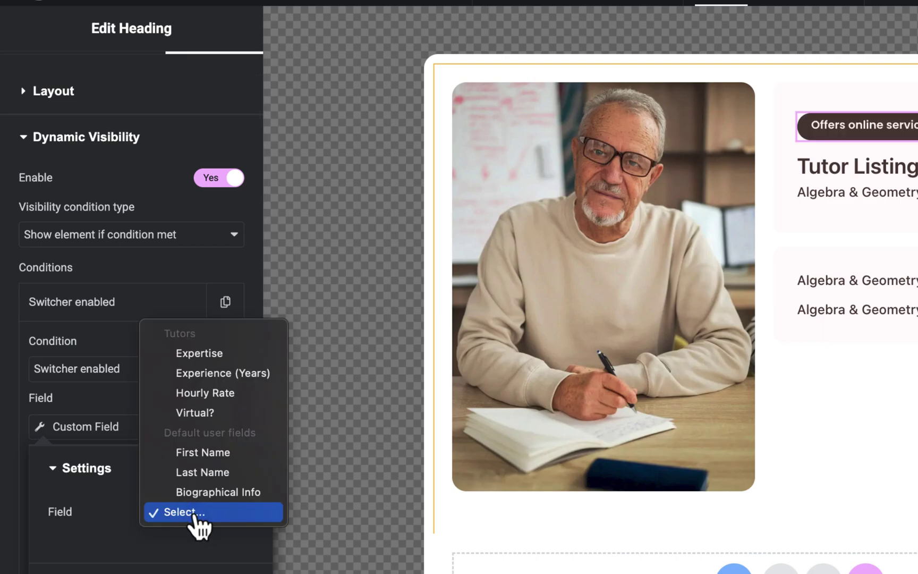
left_click(211, 417)
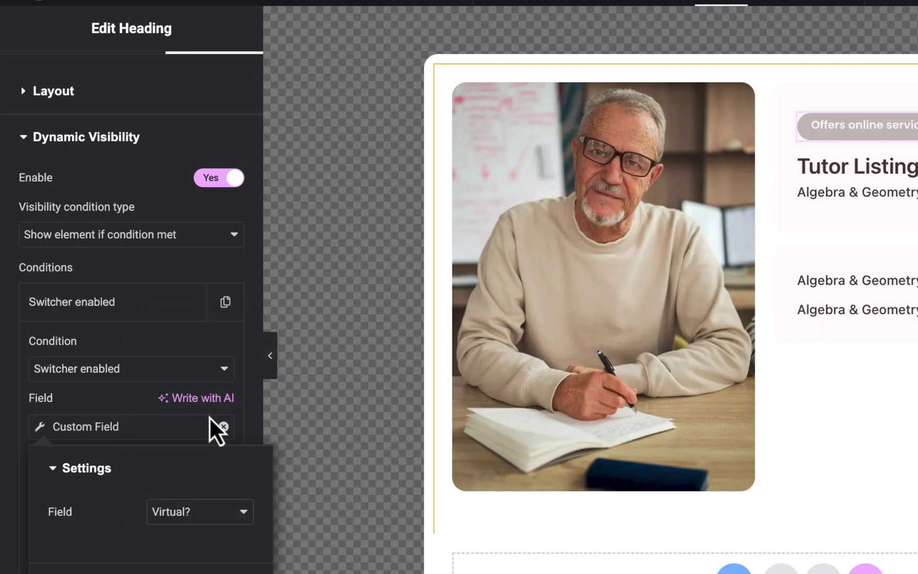
left_click(115, 401)
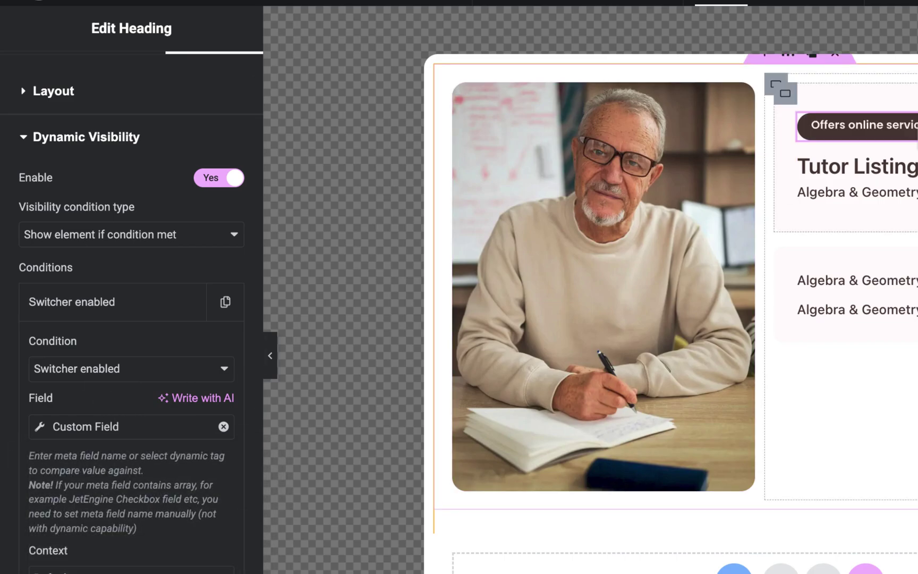
mouse_move(914, 130)
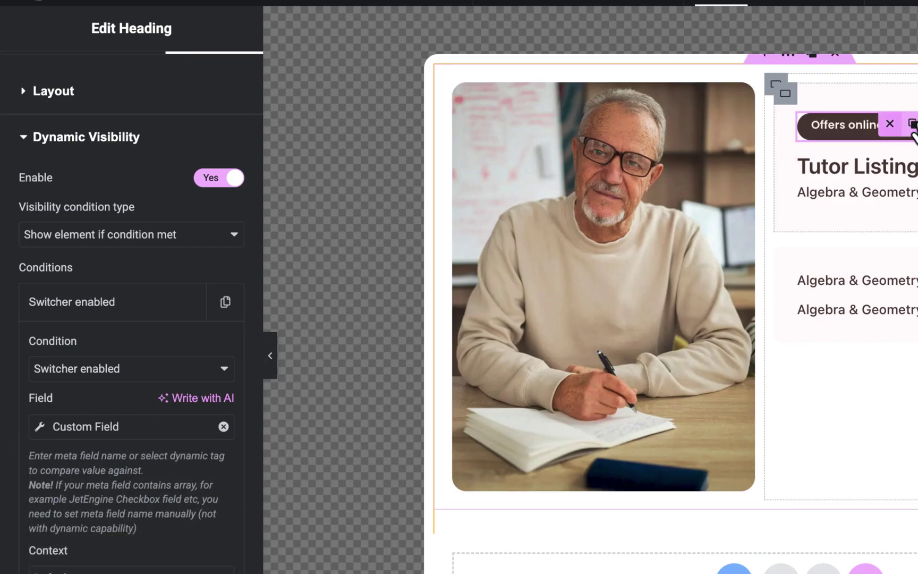
- Publish the Tutor Listing Popup with the new badge settings
scroll(47, 177, "up", 2)
left_click(53, 172)
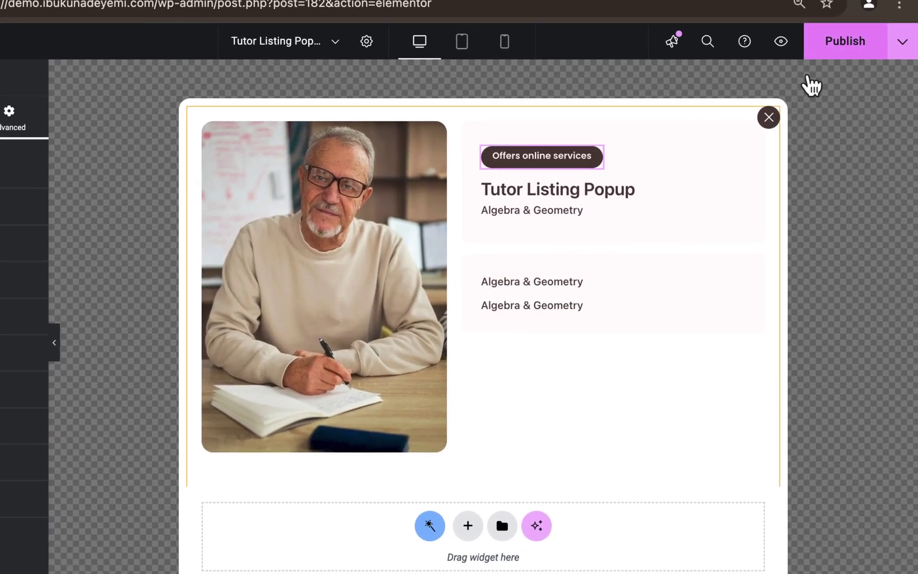
left_click(844, 50)
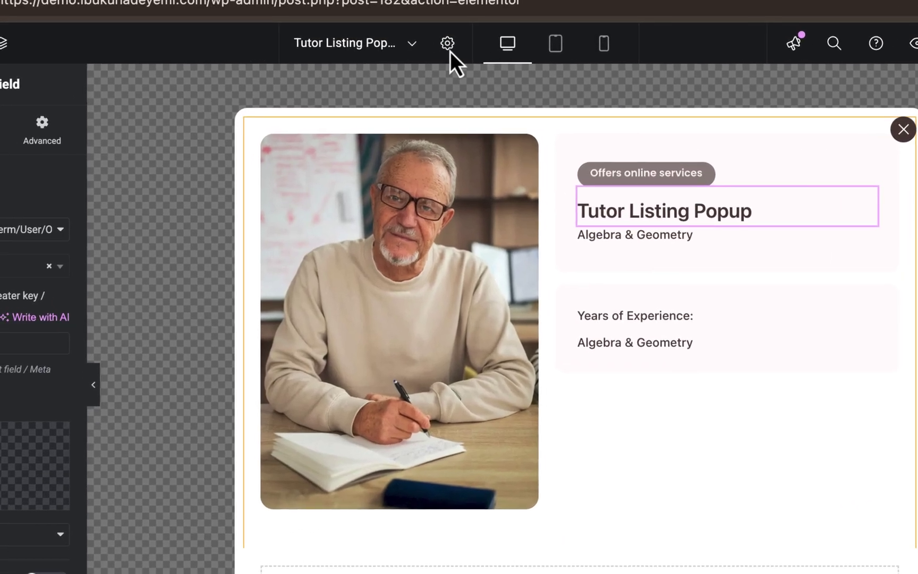
- Set Loading content with Ajax and Force Loading to Yes, then open Display Conditions
left_click(449, 50)
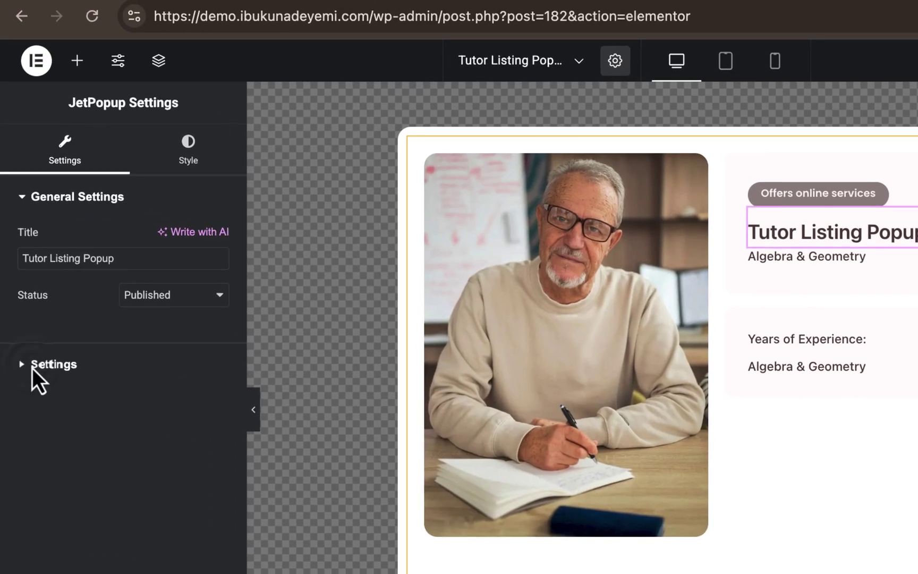
left_click(32, 367)
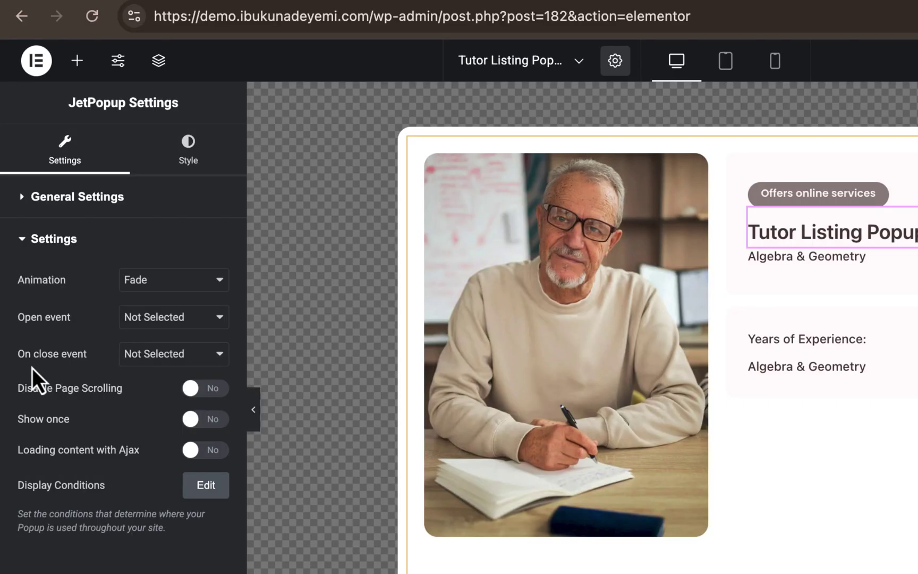
left_click(192, 450)
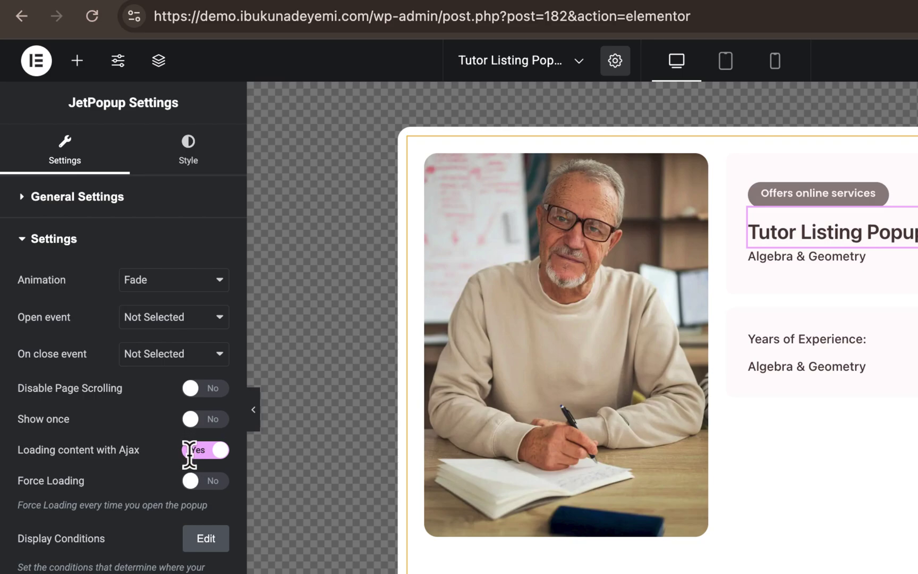
left_click(192, 484)
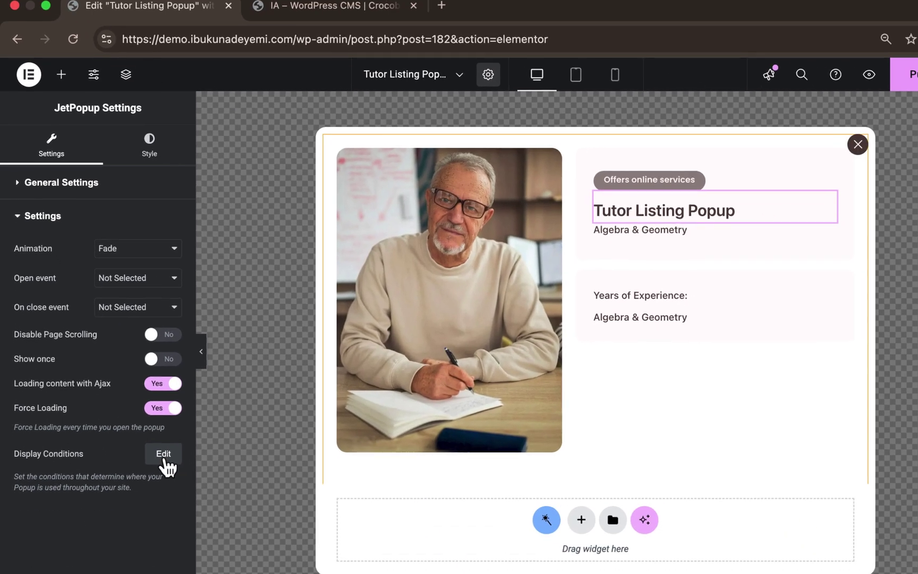
left_click(164, 459)
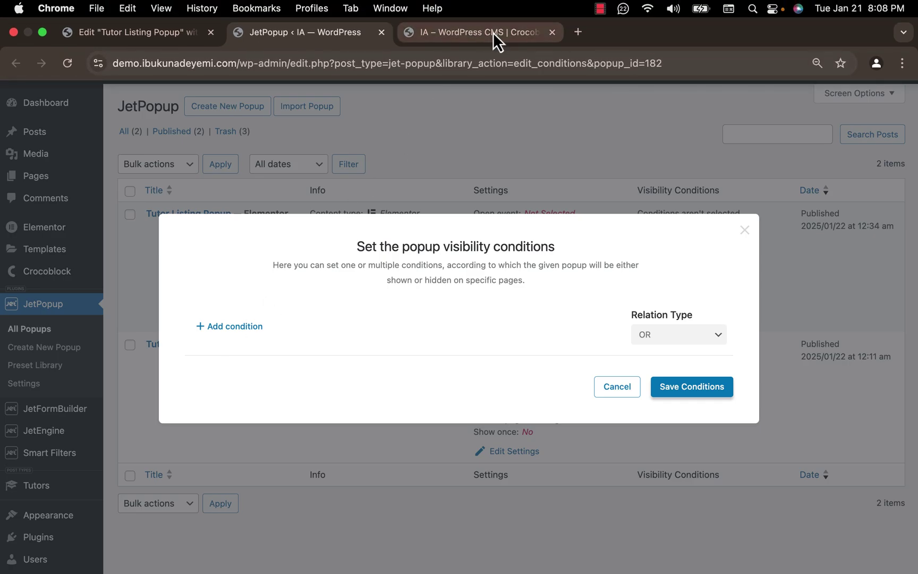
- Check the live Tutorify site, then return to the popup's visibility conditions
left_click(492, 33)
scroll(420, 277, "down", 8)
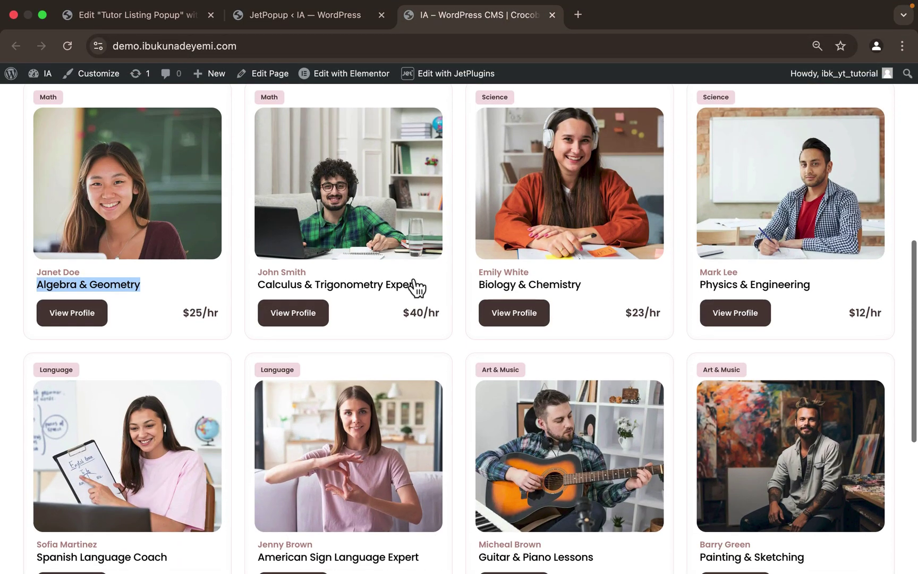
left_click(236, 348)
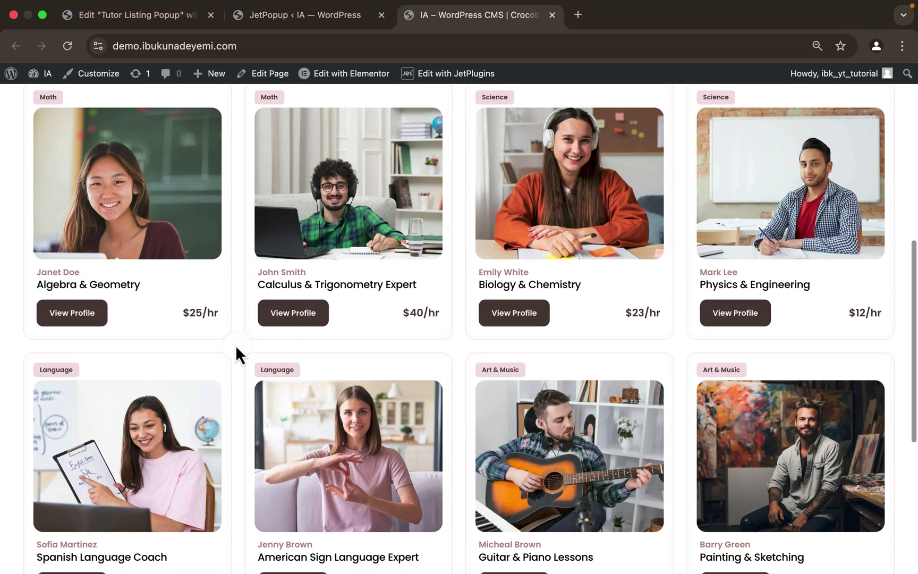
left_click(311, 20)
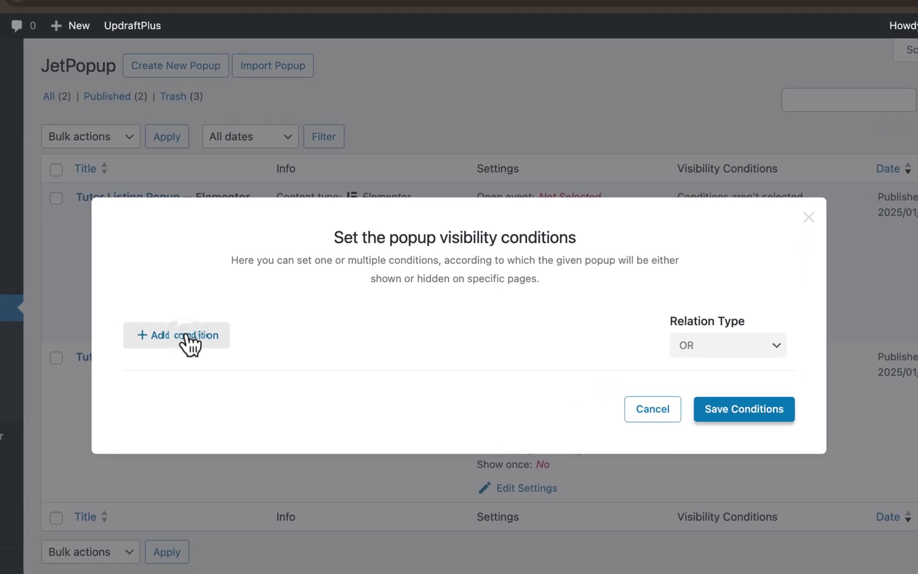
- Add an Include > Singular > Front Page condition and save the conditions
left_click(186, 335)
left_click(408, 312)
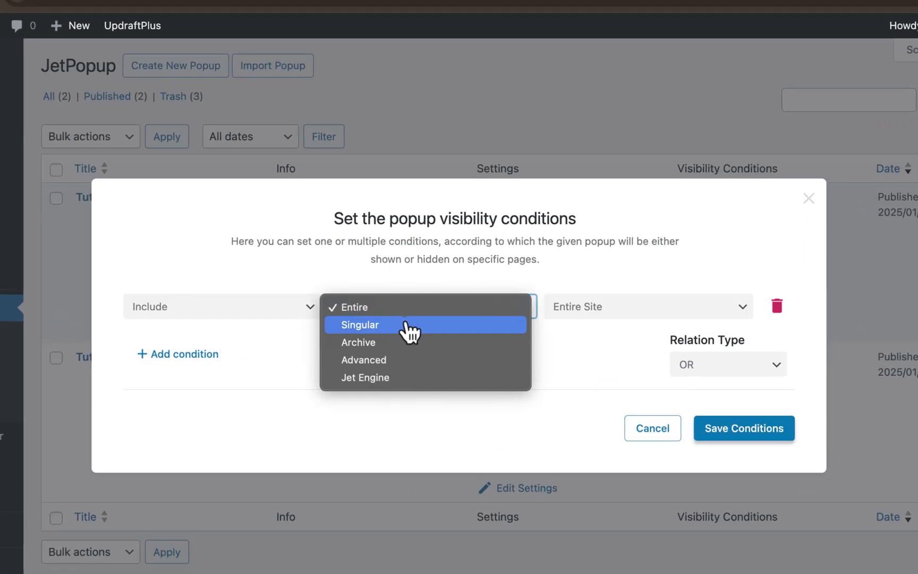
left_click(409, 325)
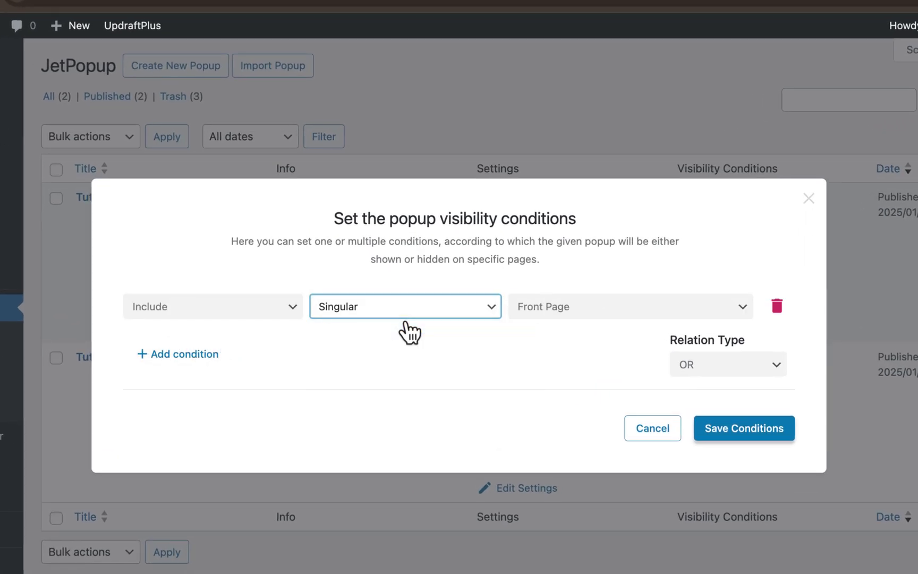
left_click(372, 311)
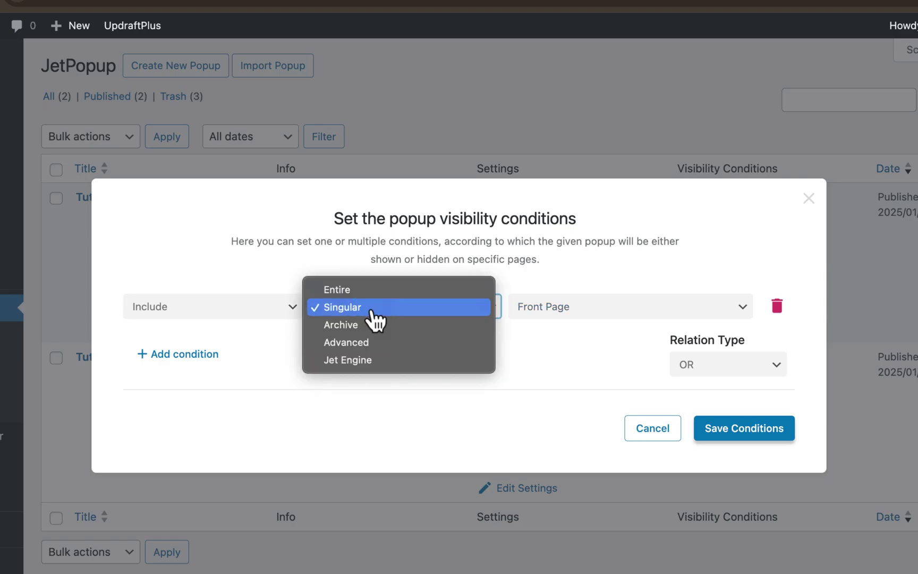
left_click(367, 295)
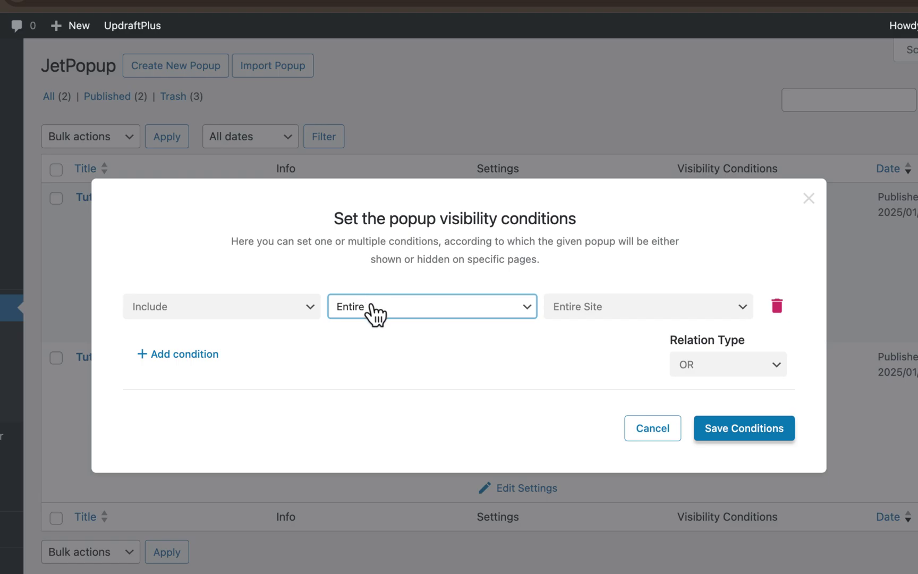
left_click(375, 315)
left_click(378, 325)
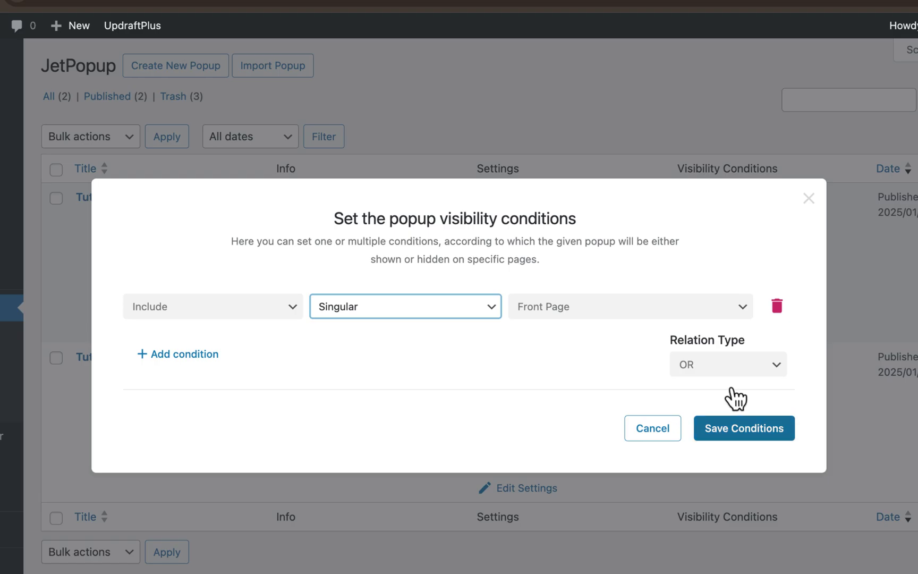
left_click(742, 431)
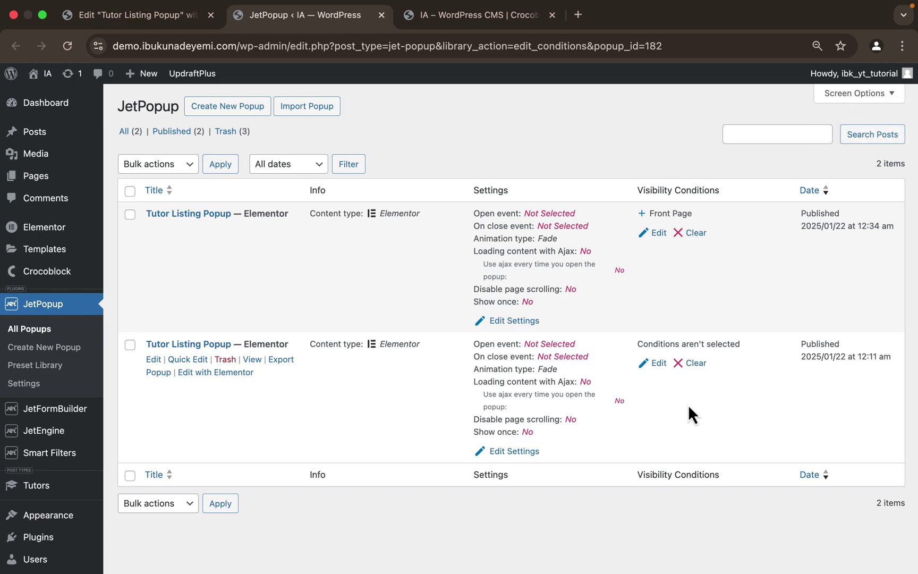
- Trash the duplicate Tutor Listing Popup and cancel the conditions dialog
left_click(226, 361)
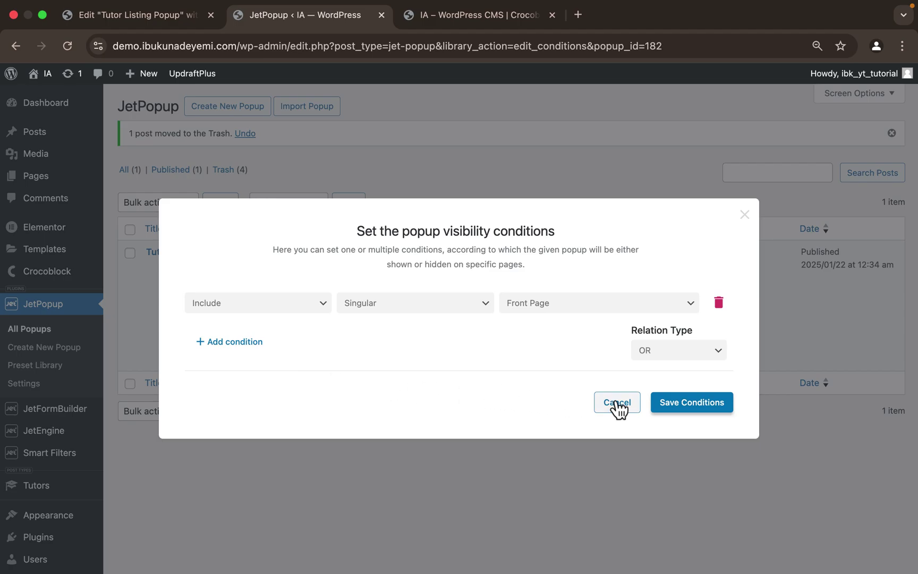
left_click(618, 402)
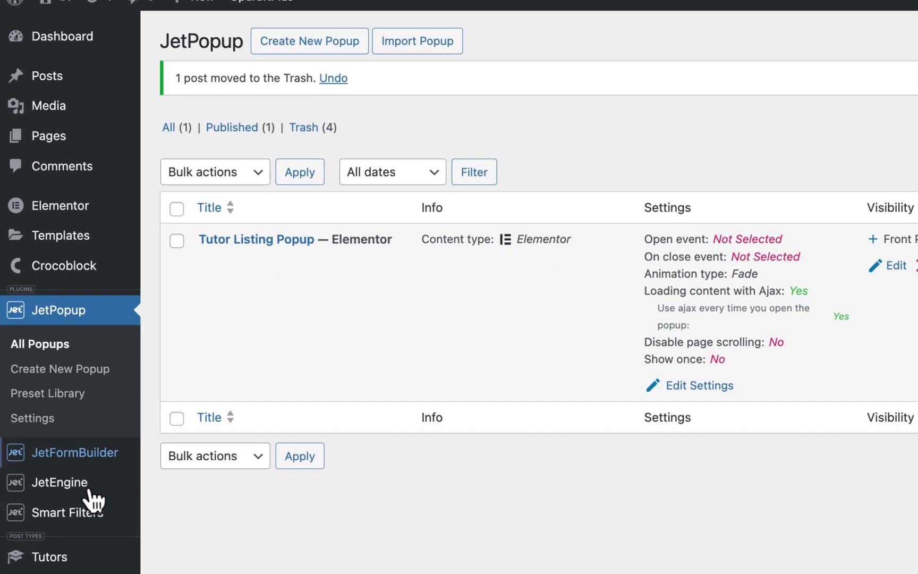
mouse_move(67, 434)
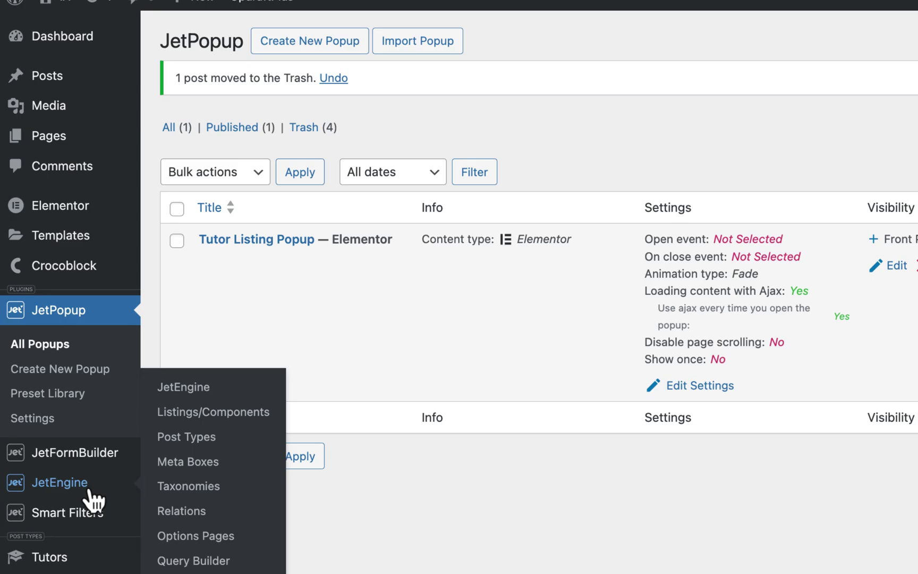
- Open Tutors Listing from JetEngine Listings with Elementor
left_click(177, 417)
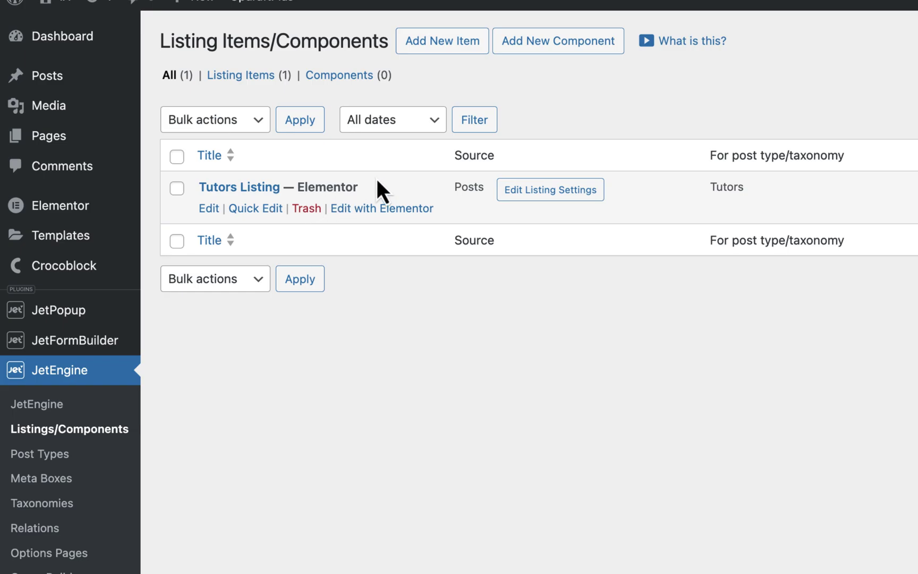
left_click(387, 208)
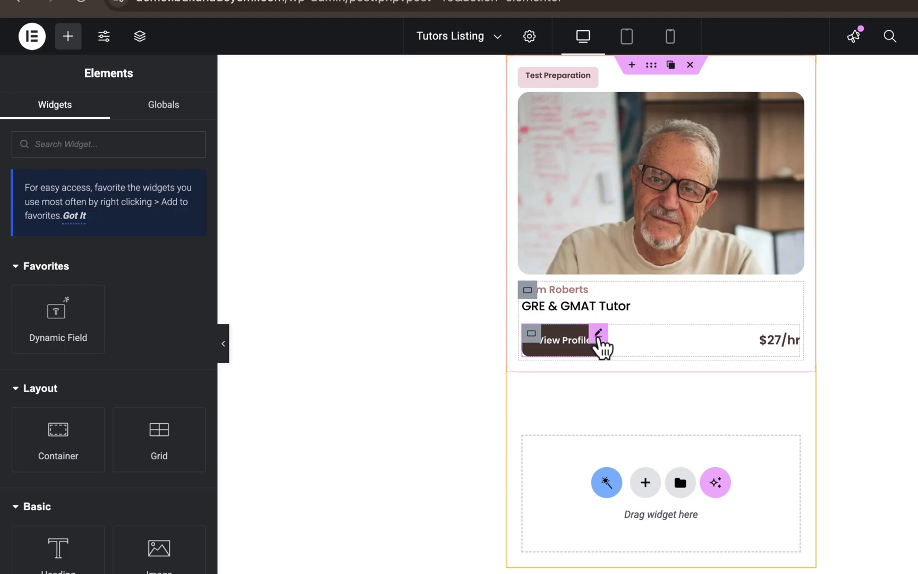
- Select the View Profile button and expand its Advanced JetPopup settings
mouse_move(602, 348)
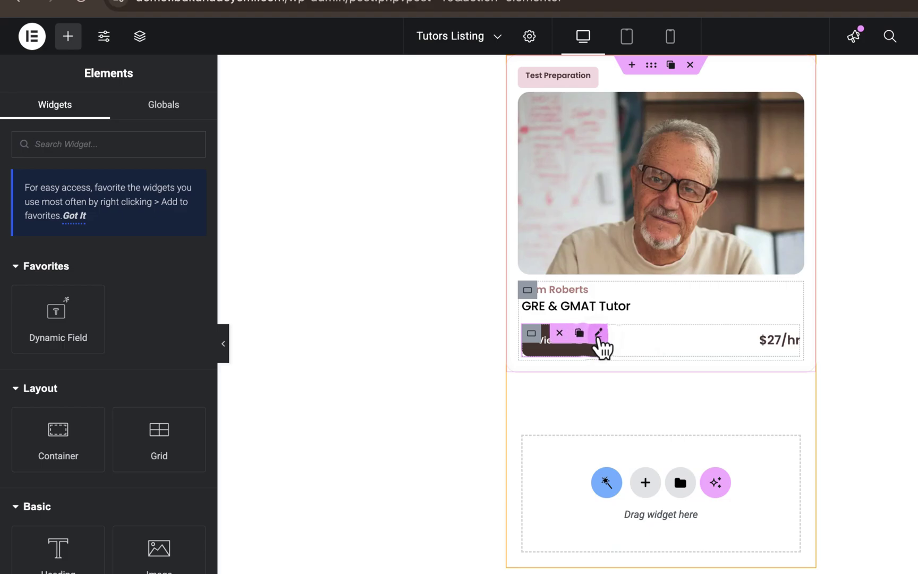
left_click(599, 338)
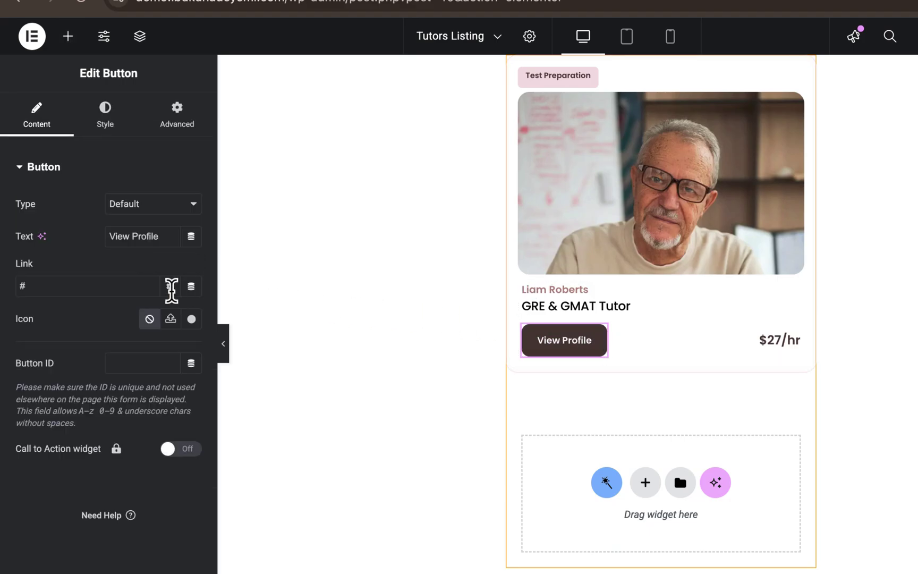
left_click(78, 284)
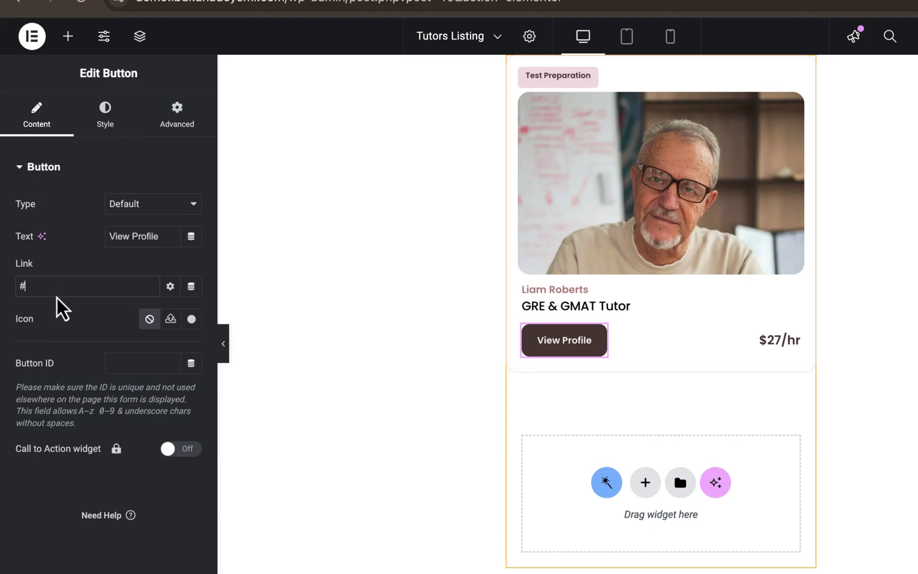
left_click(177, 123)
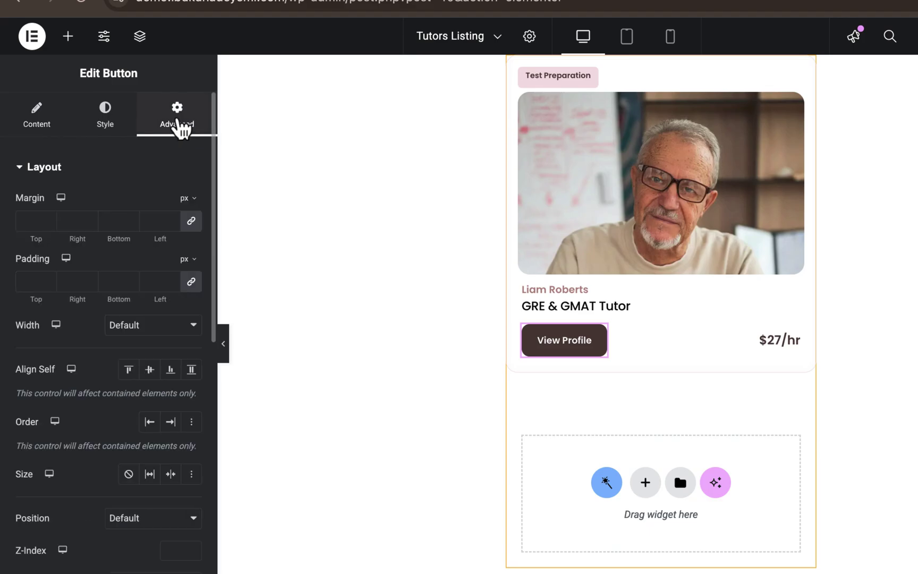
scroll(150, 359, "down", 4)
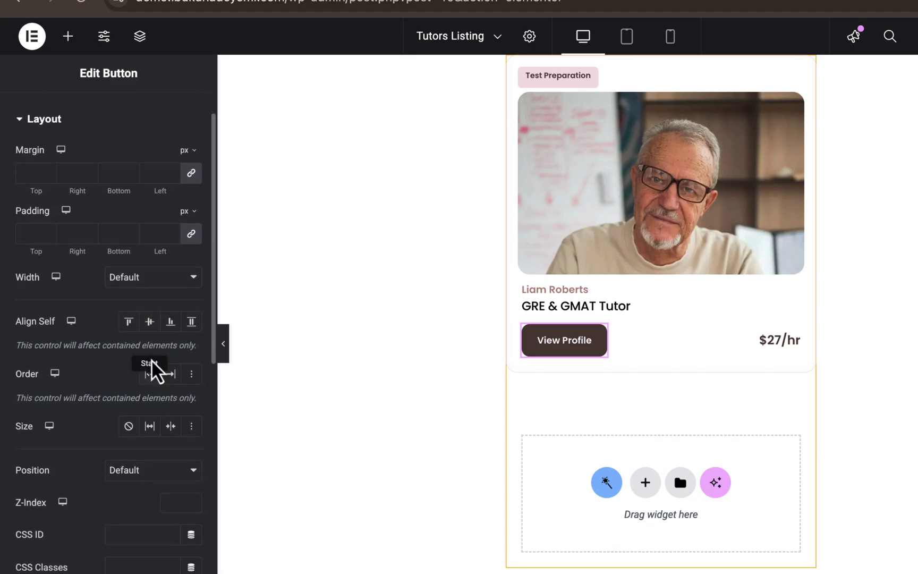
scroll(151, 361, "down", 10)
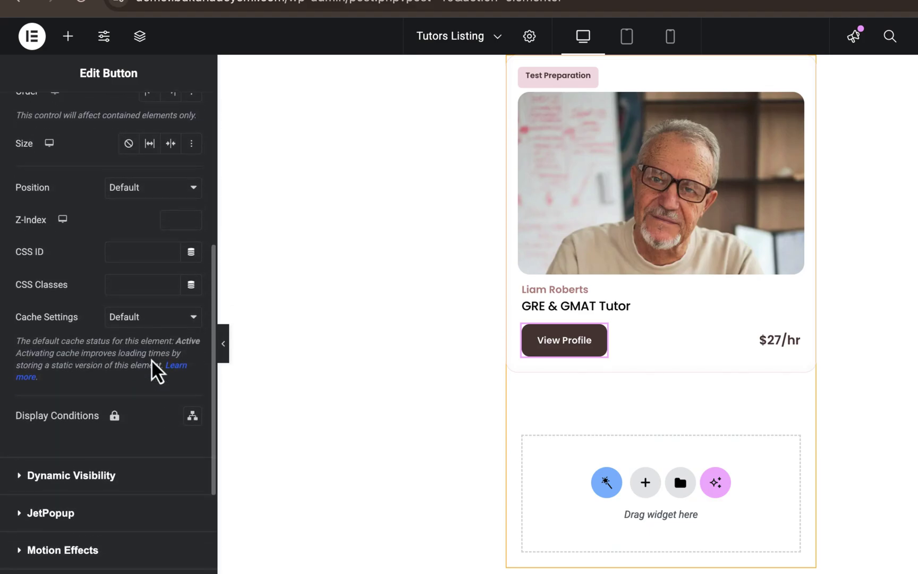
scroll(154, 369, "down", 3)
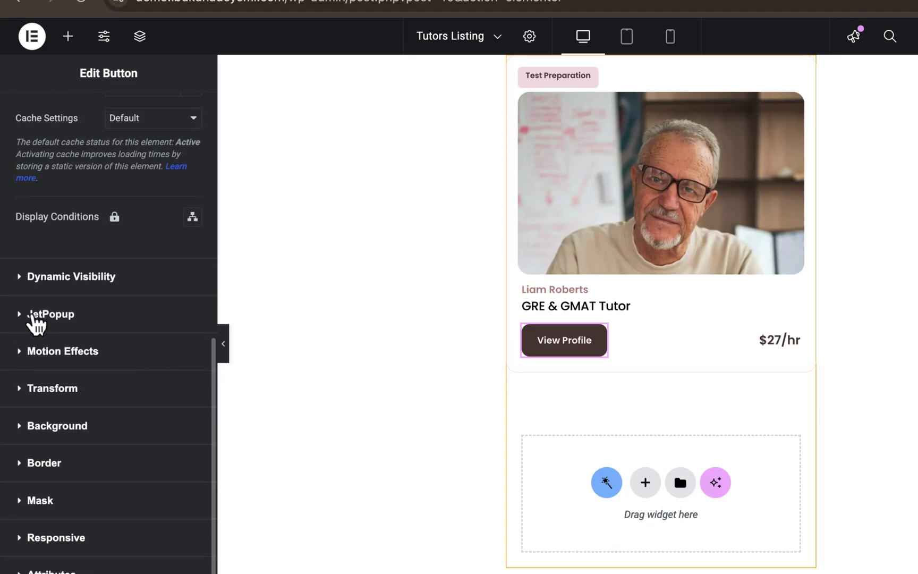
left_click(33, 315)
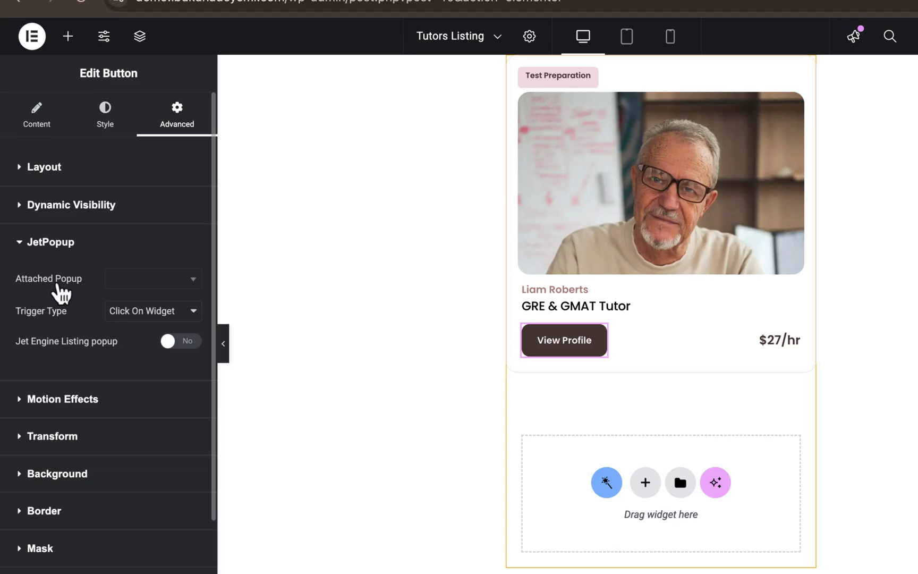
- Attach Tutor Listing Popup with Click On Widget trigger and Jet Engine Listing popup on, then publish
left_click(152, 282)
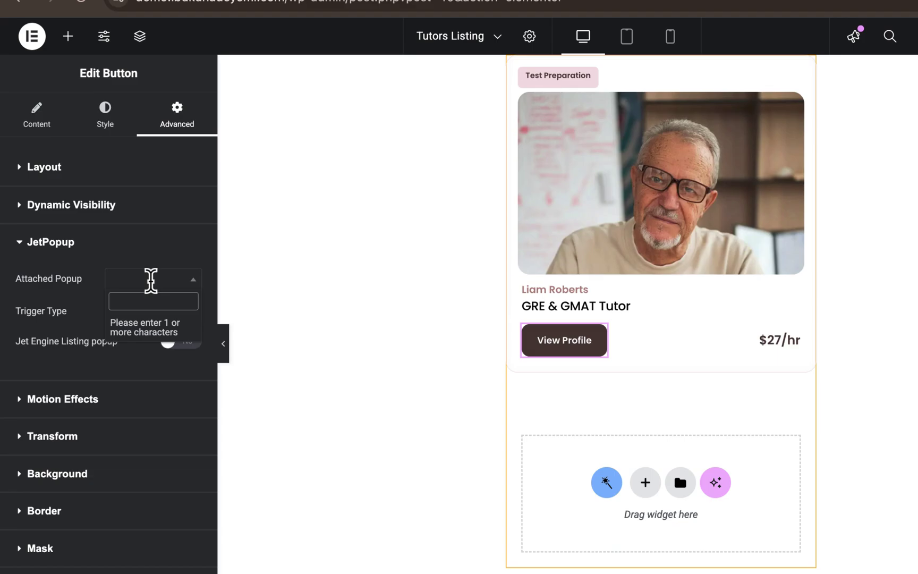
type("pop")
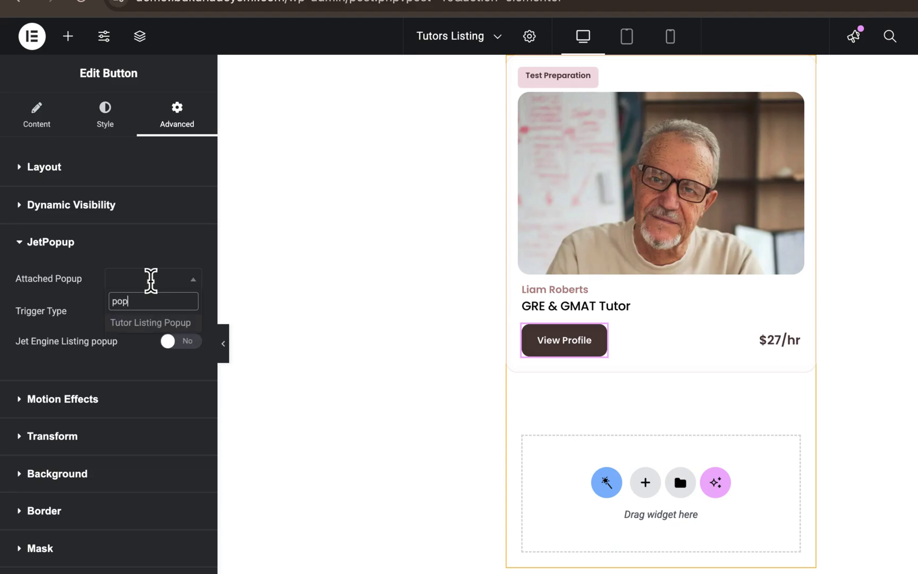
left_click(155, 322)
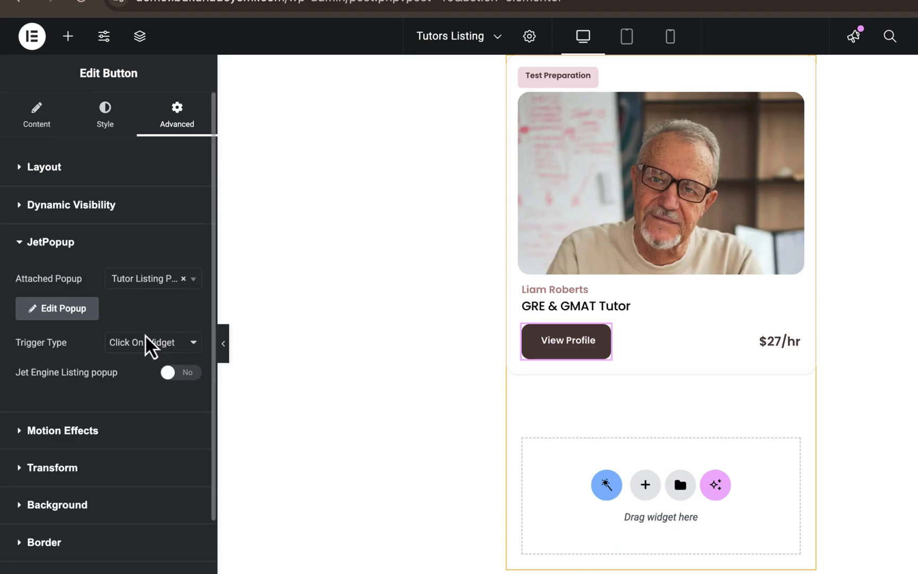
left_click(141, 346)
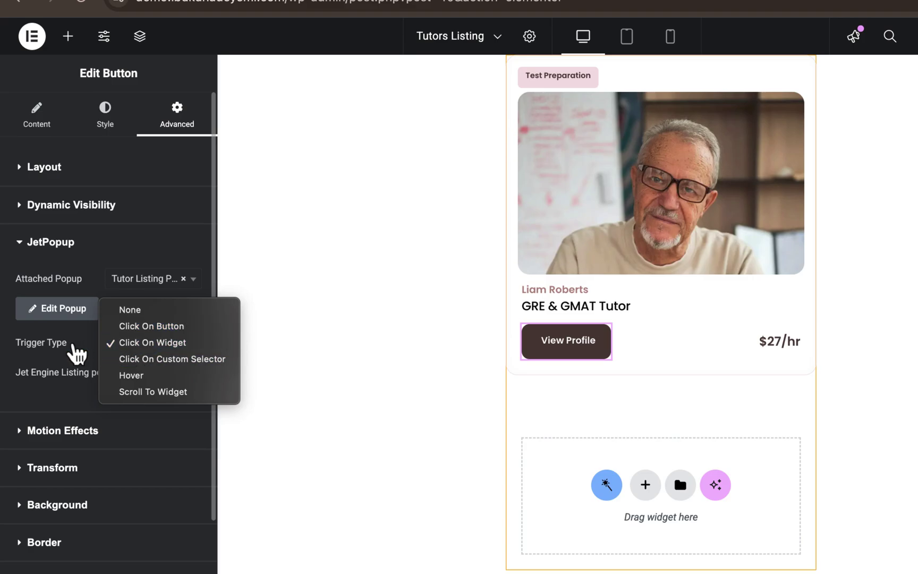
left_click(86, 357)
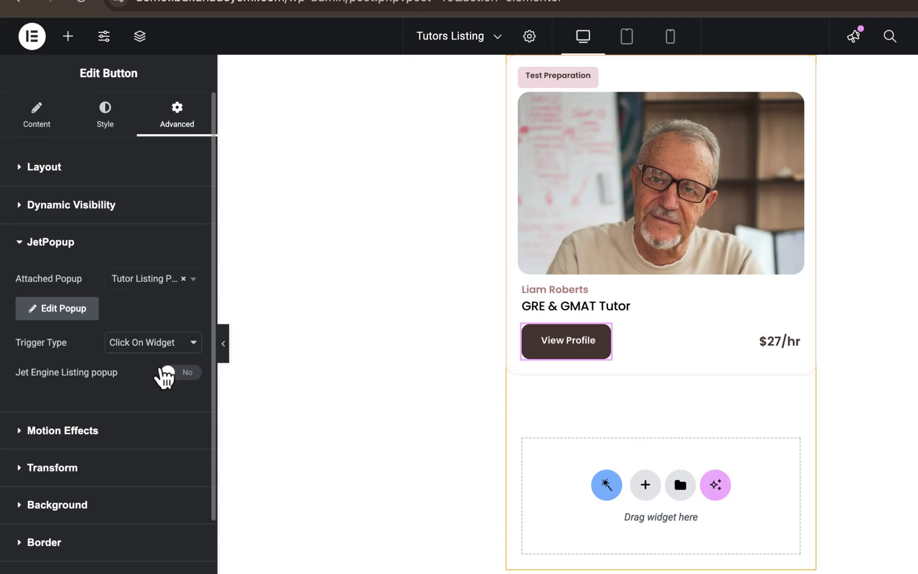
left_click(182, 382)
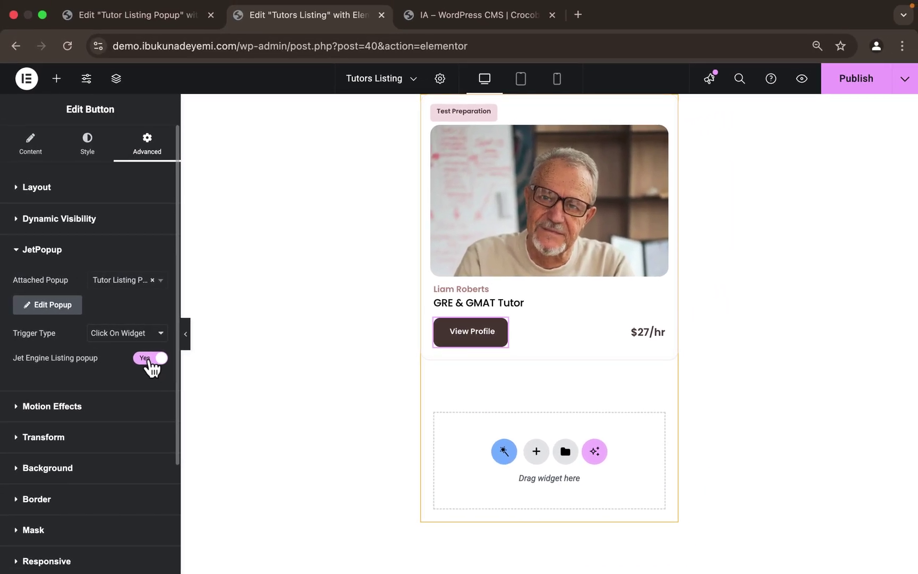
left_click(851, 81)
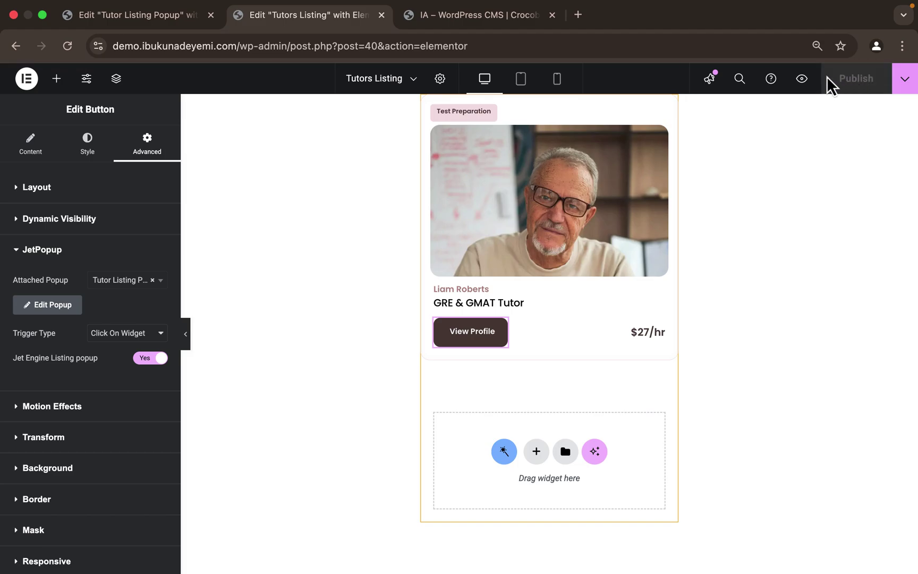
- Reload the live tutors page and check each of the four tutors' profile popups
left_click(504, 24)
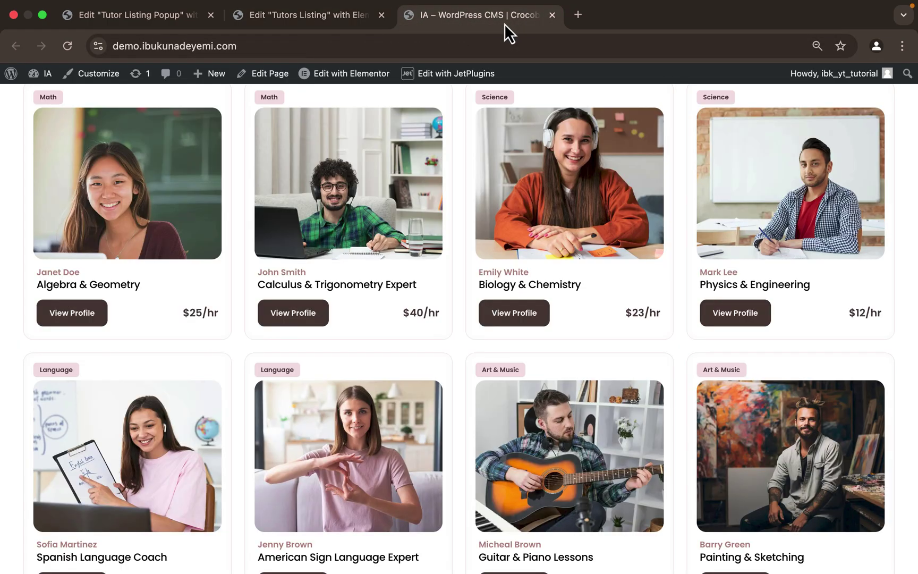
left_click(65, 49)
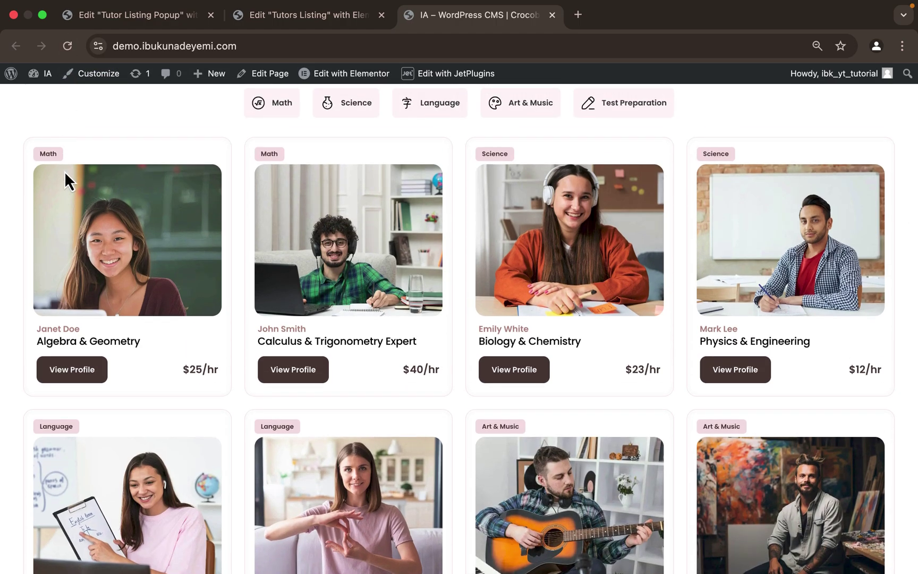
left_click(67, 372)
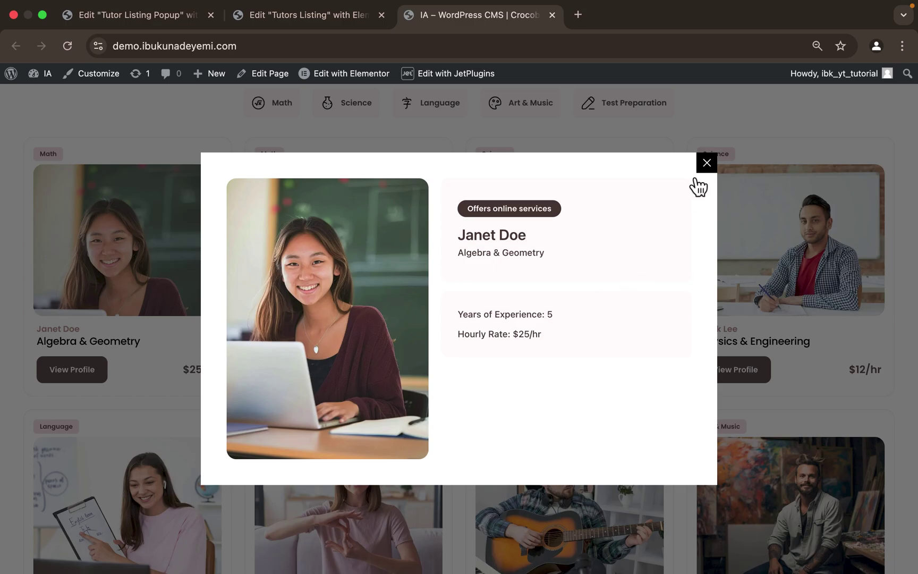
left_click(704, 164)
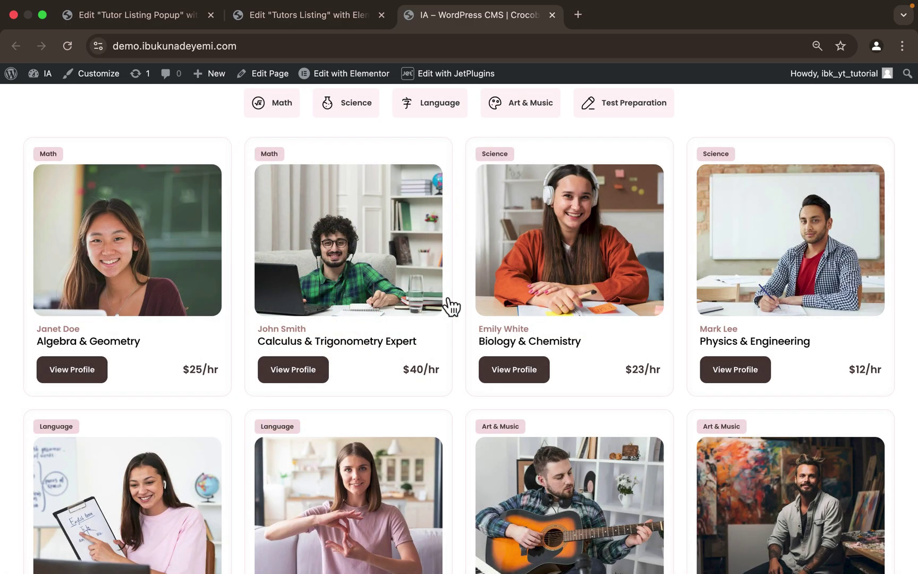
left_click(303, 371)
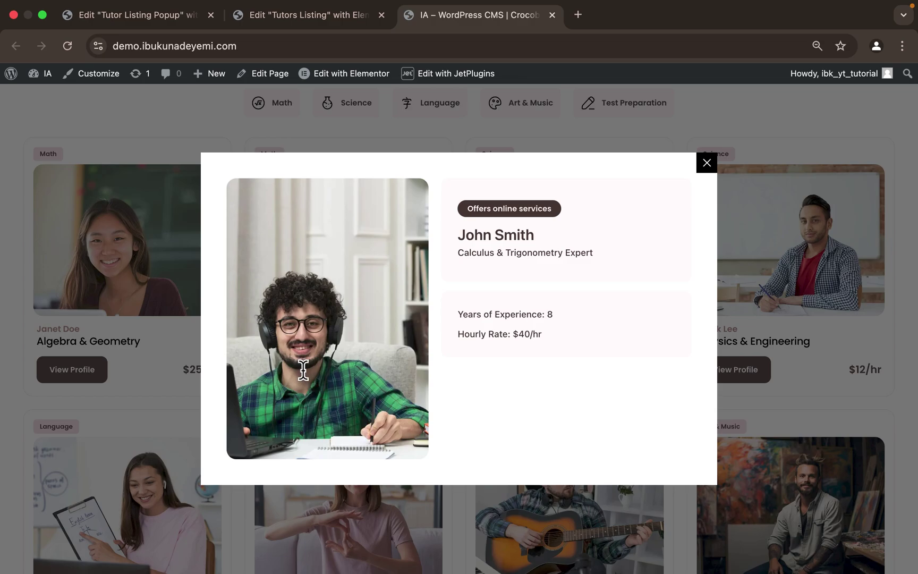
left_click(707, 164)
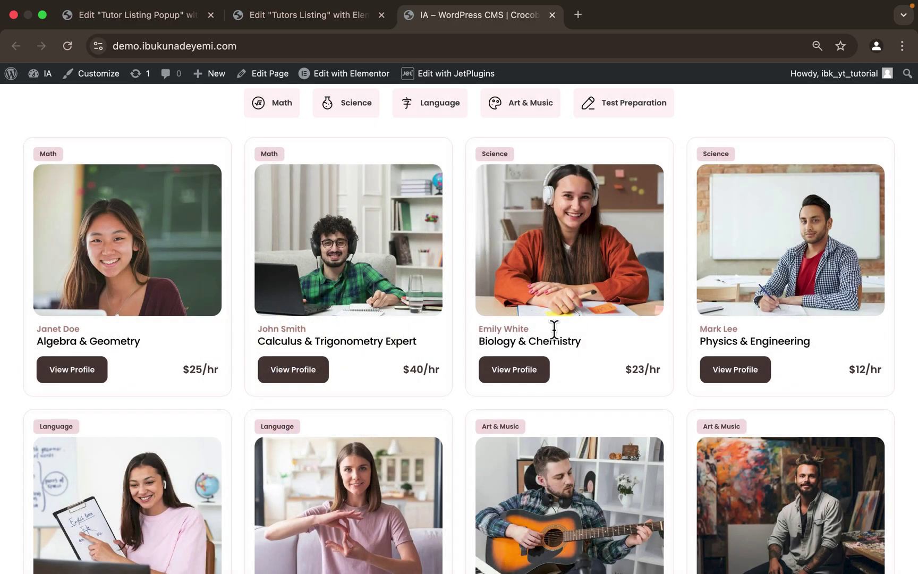
left_click(526, 372)
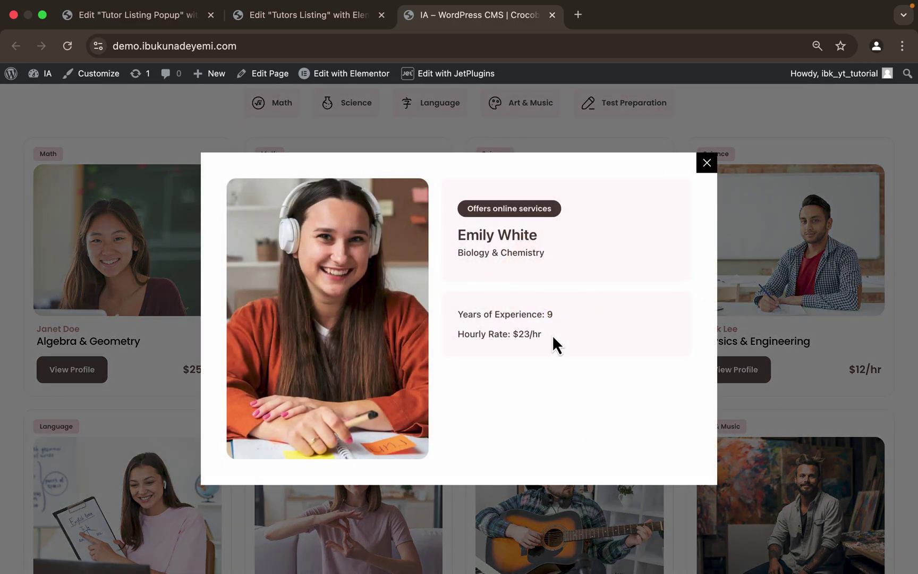
left_click(712, 169)
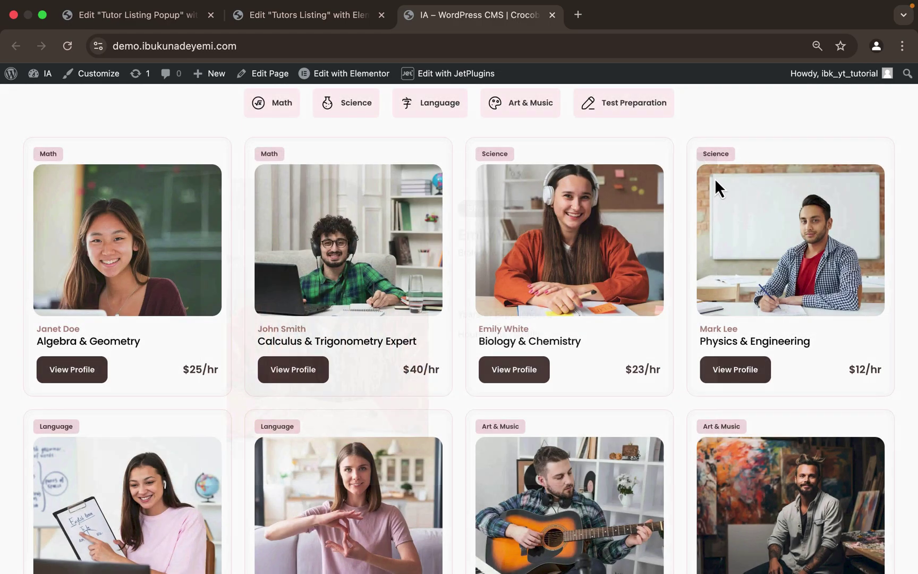
left_click(729, 367)
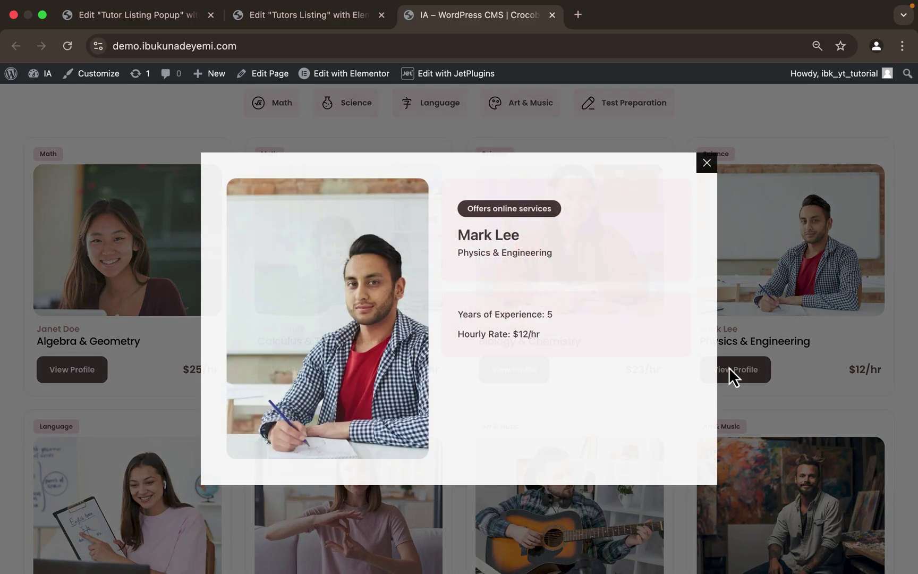
left_click(706, 164)
key("super+1")
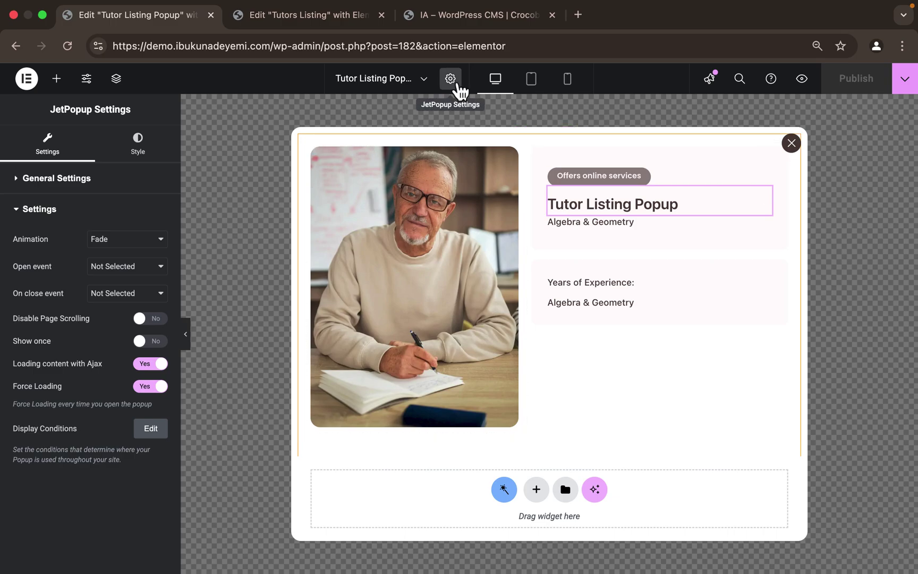
- Keep the Popup Container border radius at 15 px and publish the popup
left_click(117, 155)
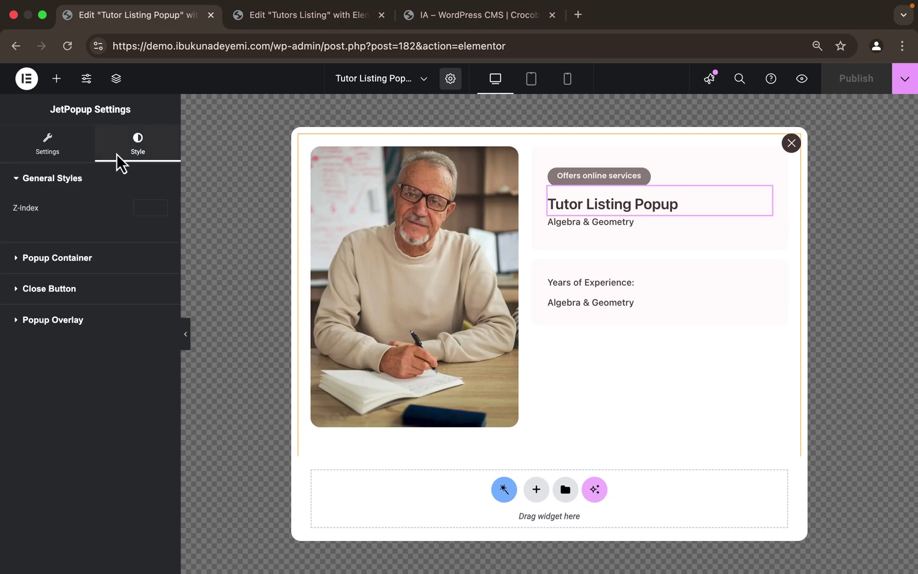
left_click(77, 260)
scroll(74, 452, "down", 5)
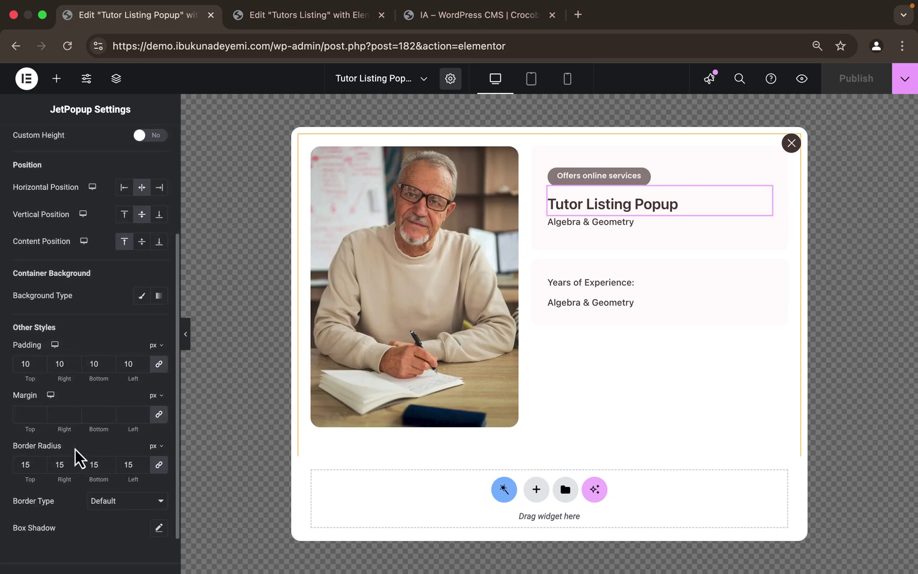
left_click(143, 417)
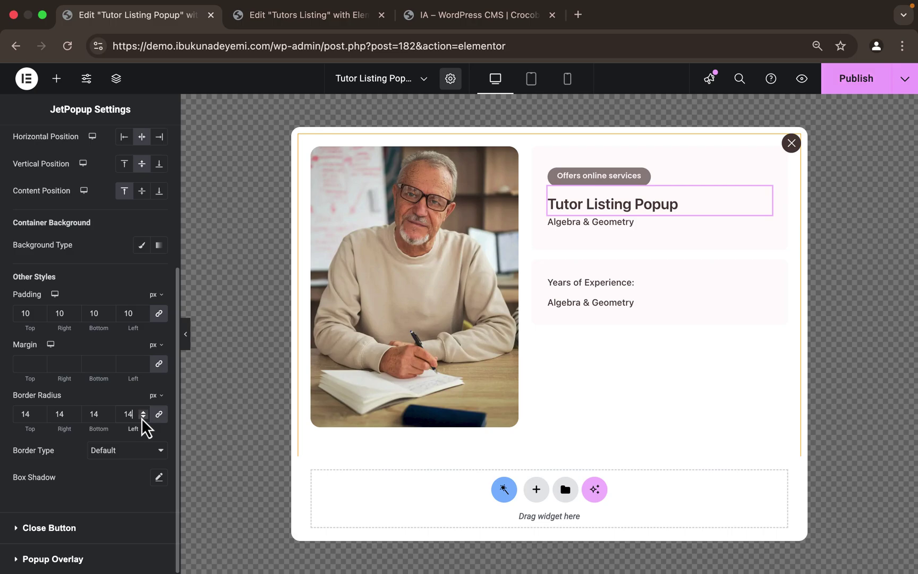
left_click(143, 412)
left_click(854, 88)
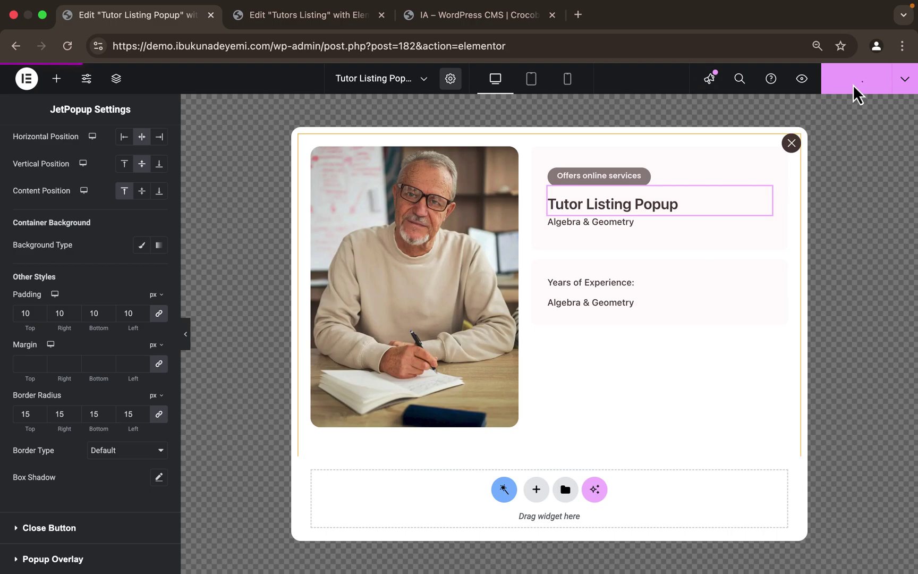
- Refresh the live tutors page, then open and close the tutor's restyled profile popup from the card grid
left_click(507, 21)
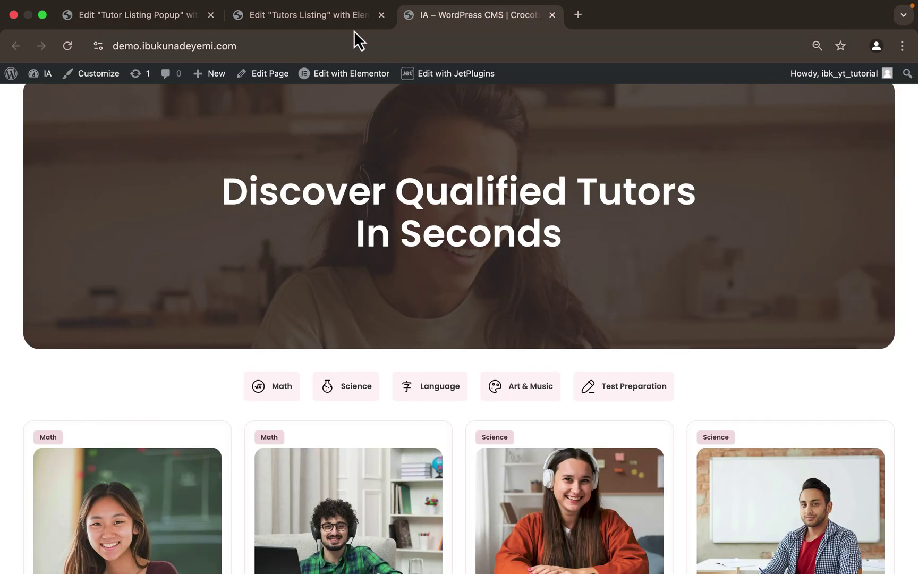
left_click(64, 46)
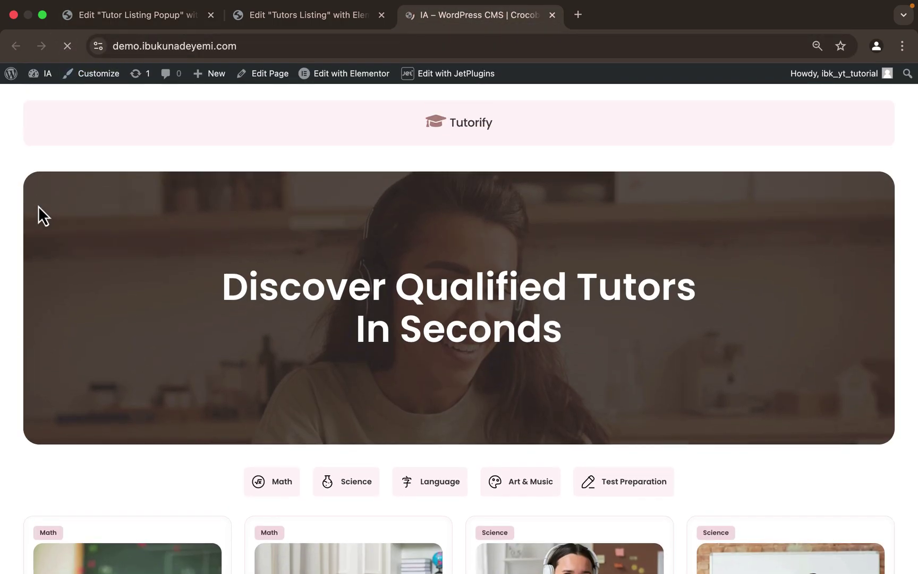
scroll(38, 212, "down", 3)
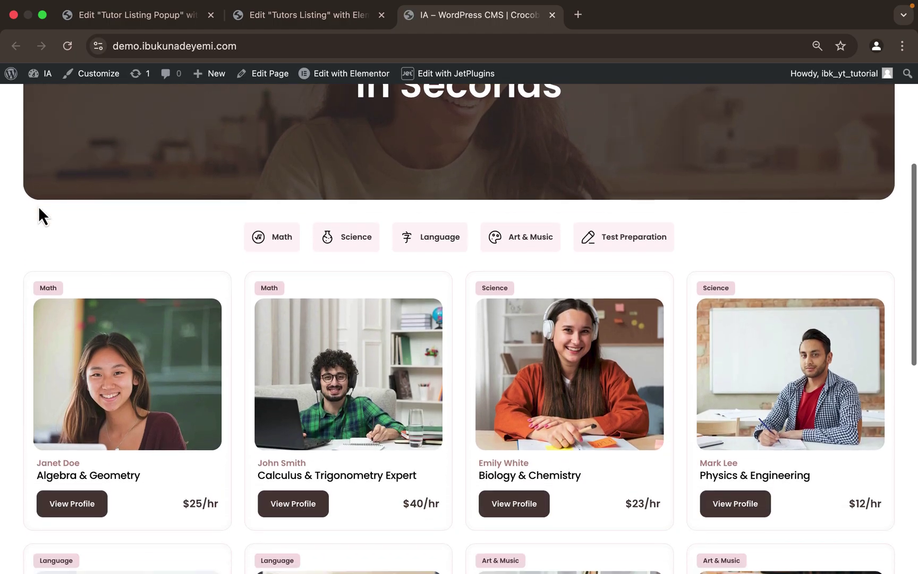
scroll(8, 258, "down", 2)
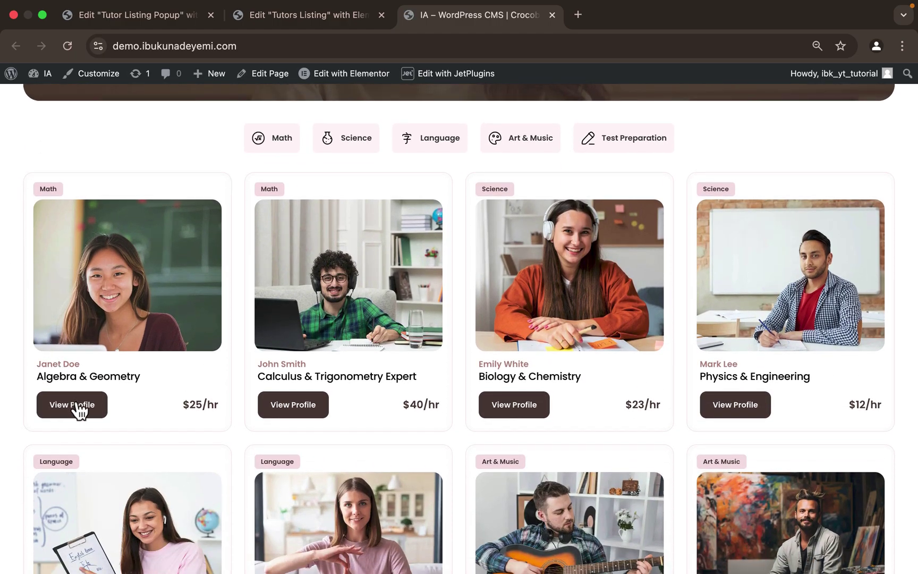
left_click(76, 403)
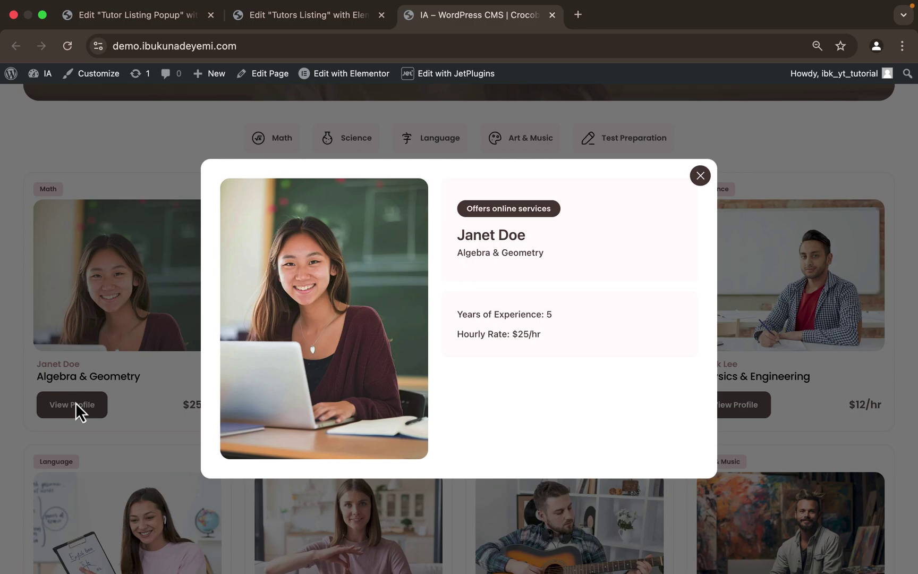
left_click(700, 178)
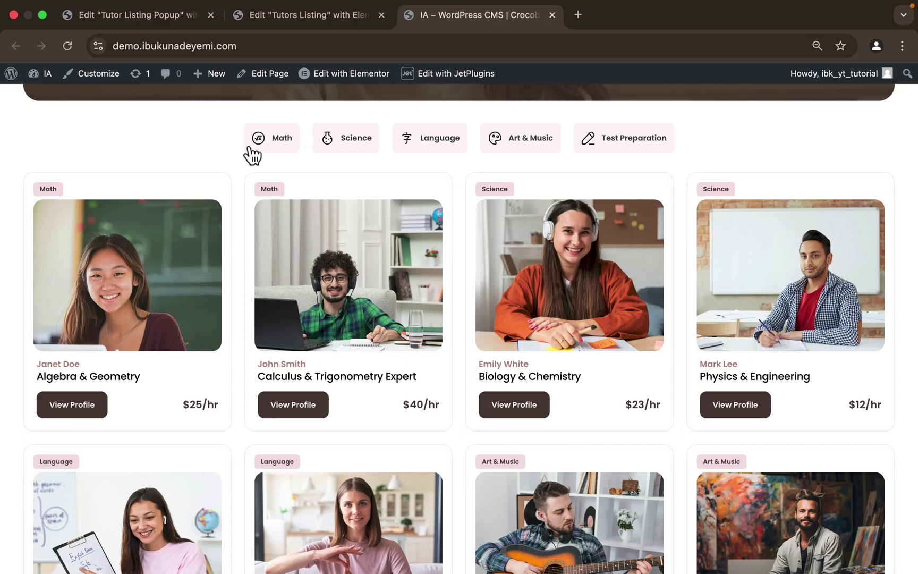
left_click(287, 152)
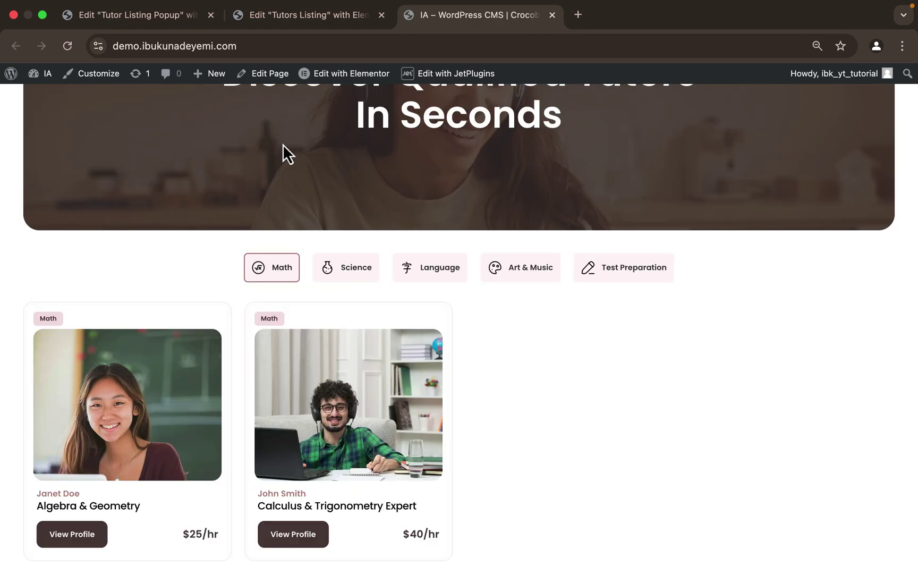
left_click(339, 276)
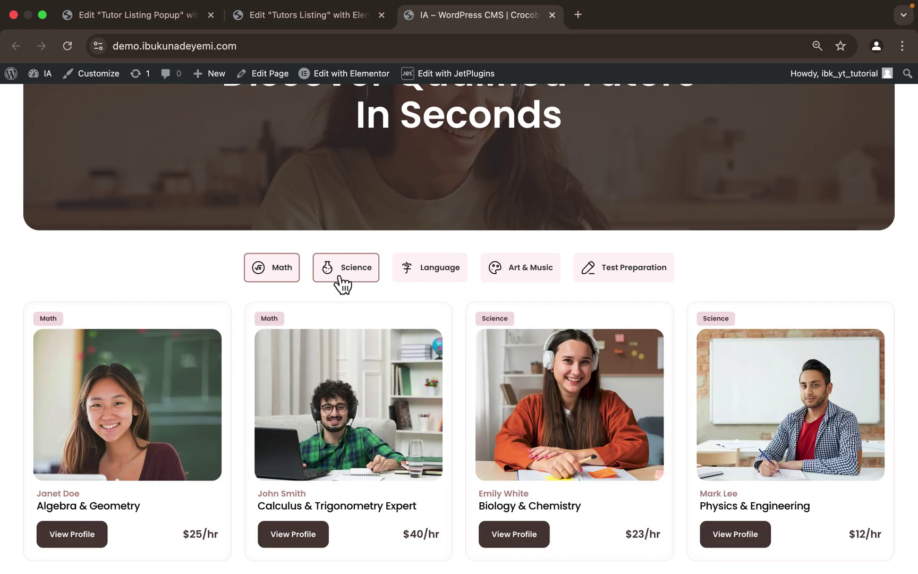
left_click(272, 275)
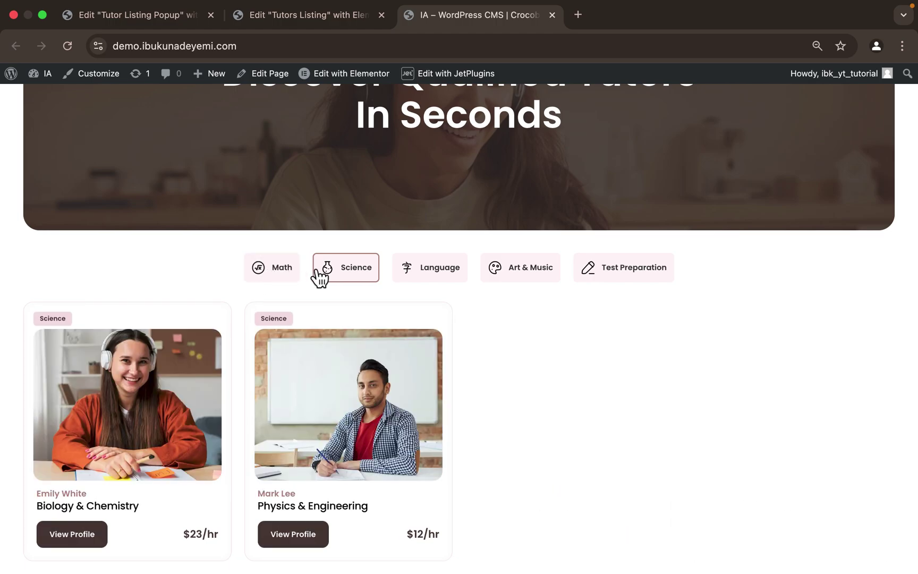
left_click(327, 266)
scroll(327, 274, "down", 3)
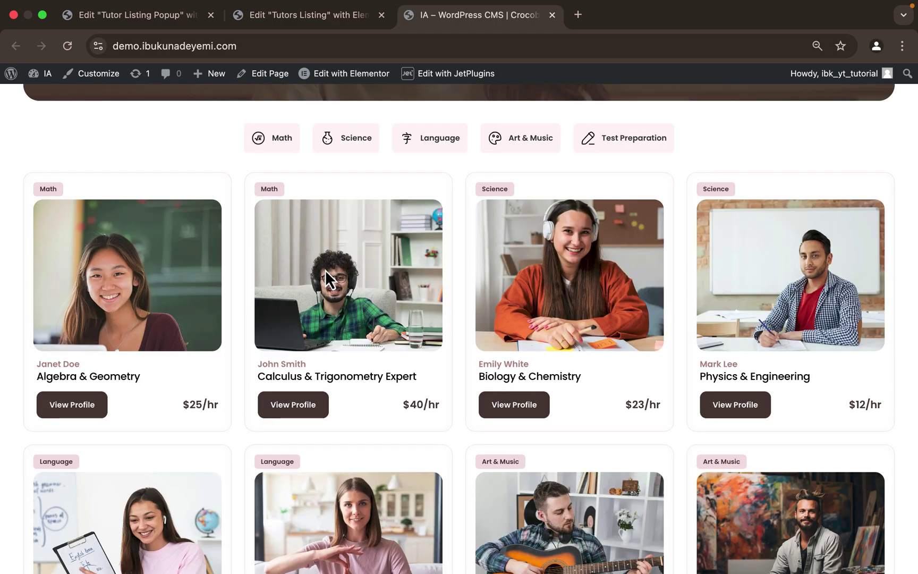
left_click(345, 152)
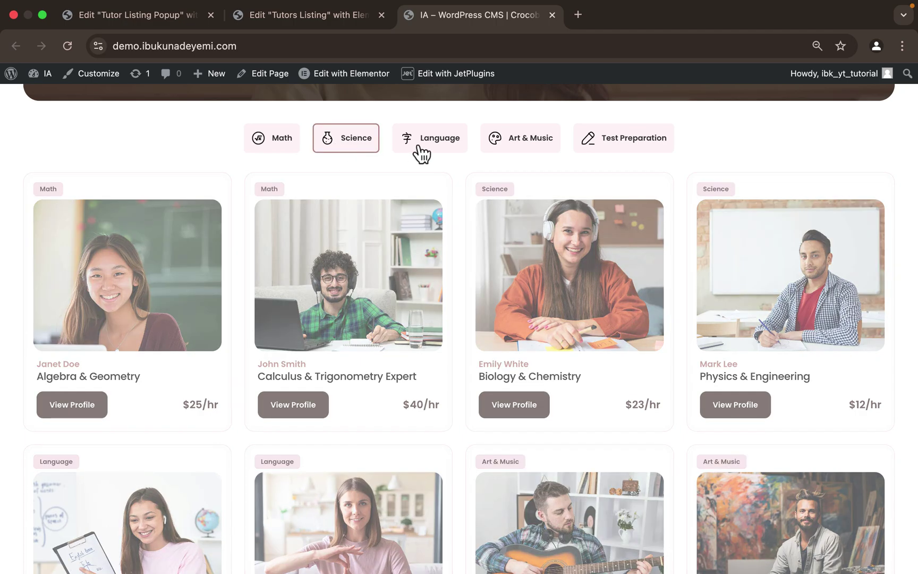
left_click(423, 146)
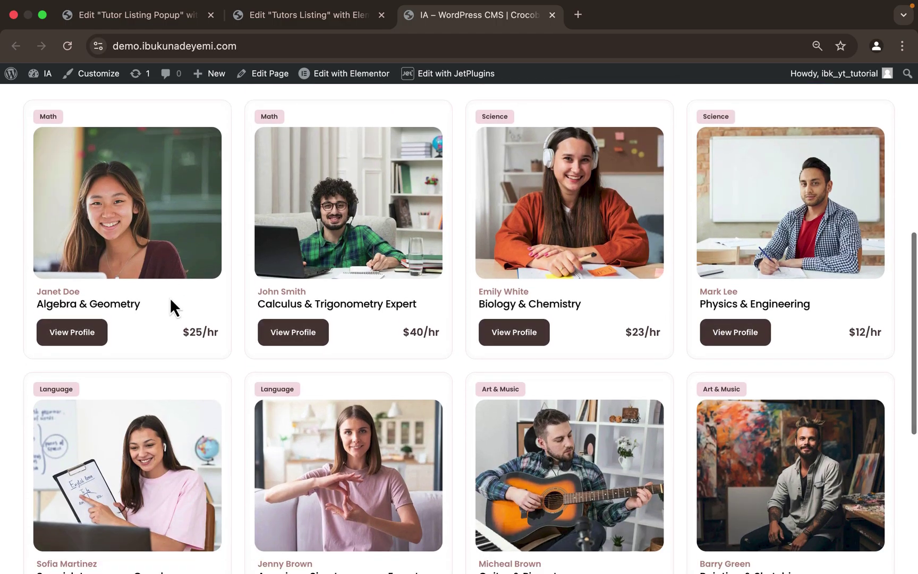
left_click(507, 332)
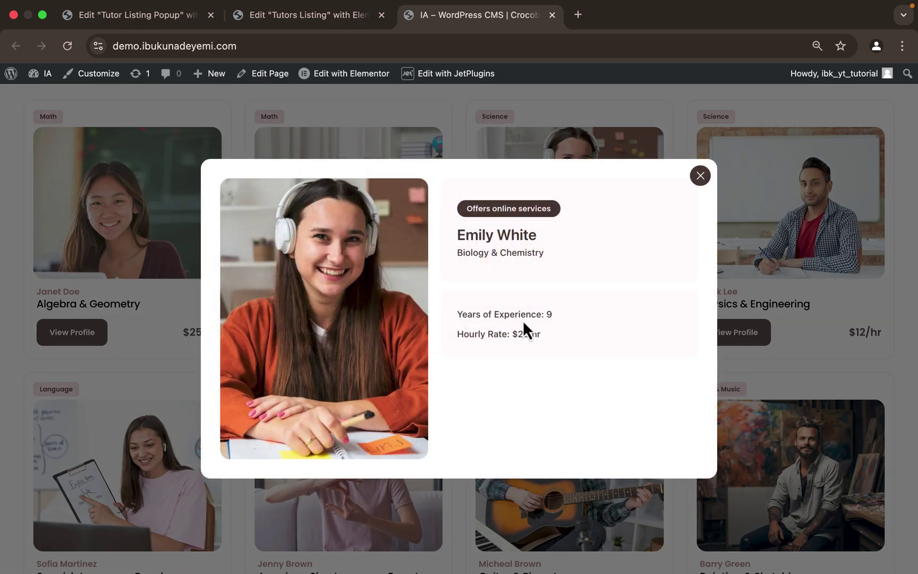
left_click(700, 176)
scroll(404, 220, "up", 3)
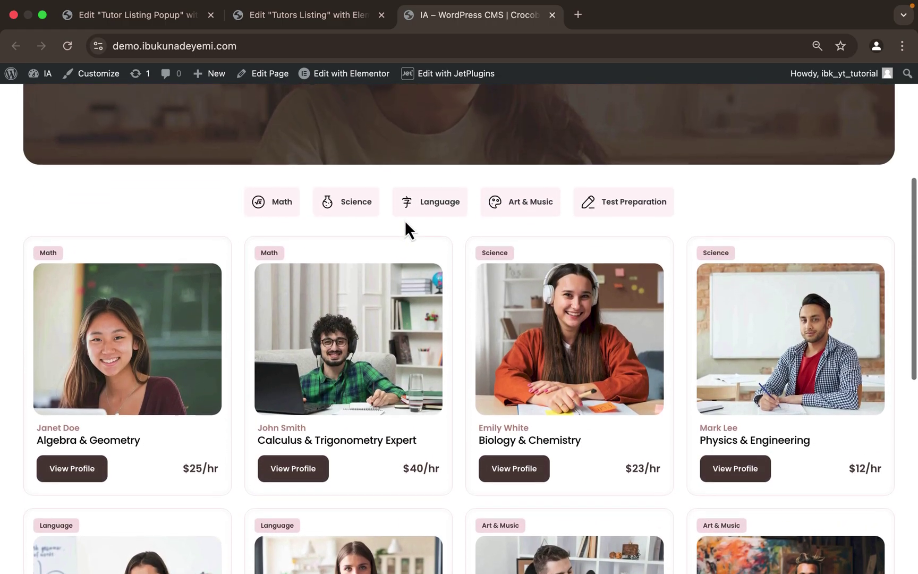